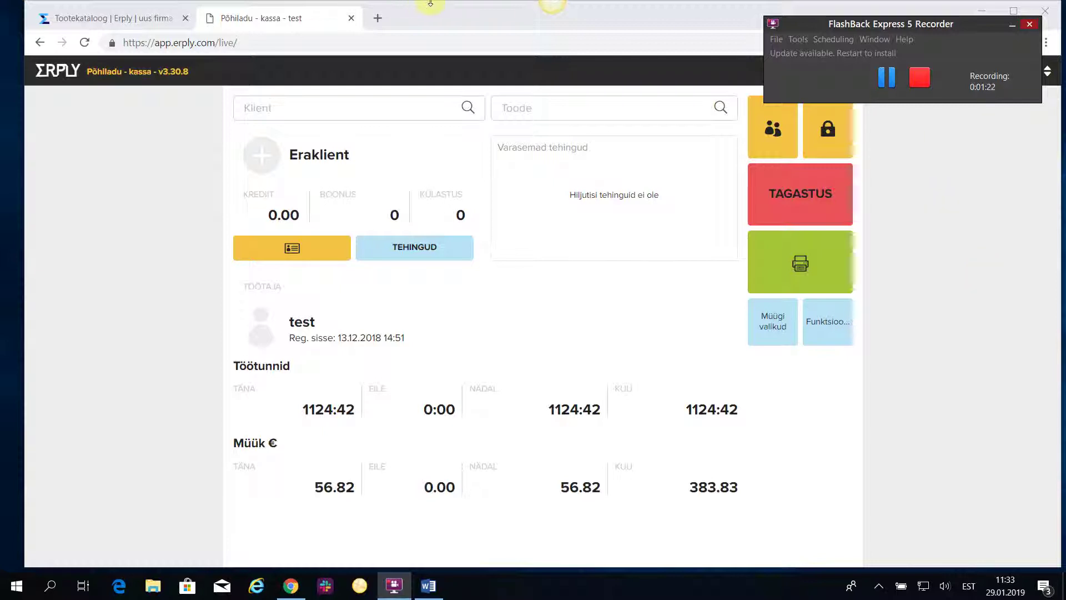
Switch to the back-office catalogue filtered to kinkekaardid, showing the KK10 and KKK gift cards.
{"action": "left_click", "coordinate": [114, 18]}
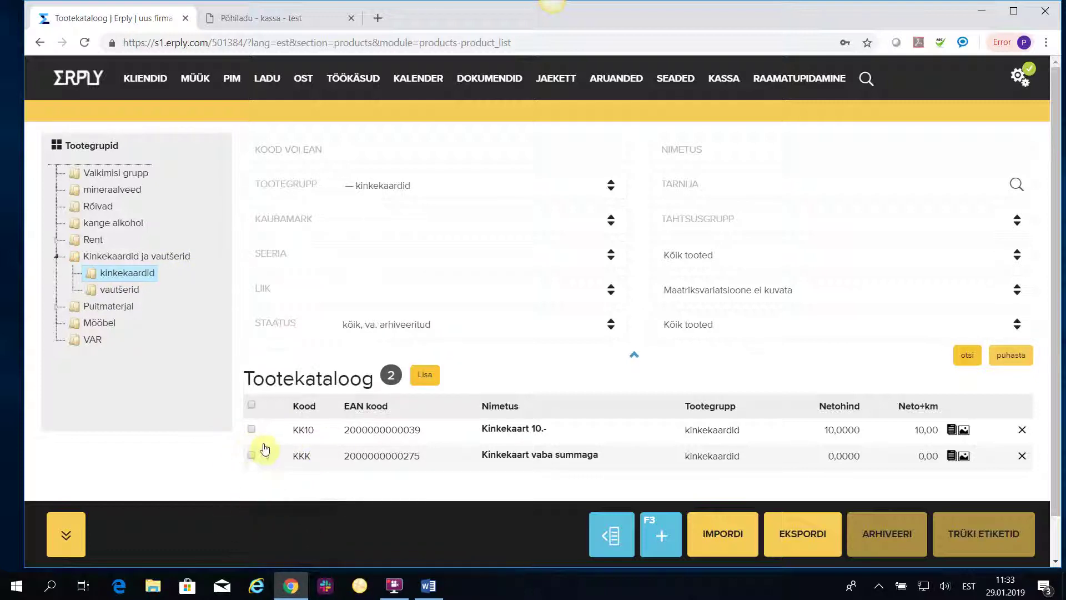
{"action": "mouse_move", "coordinate": [303, 433]}
{"action": "left_click", "coordinate": [312, 436]}
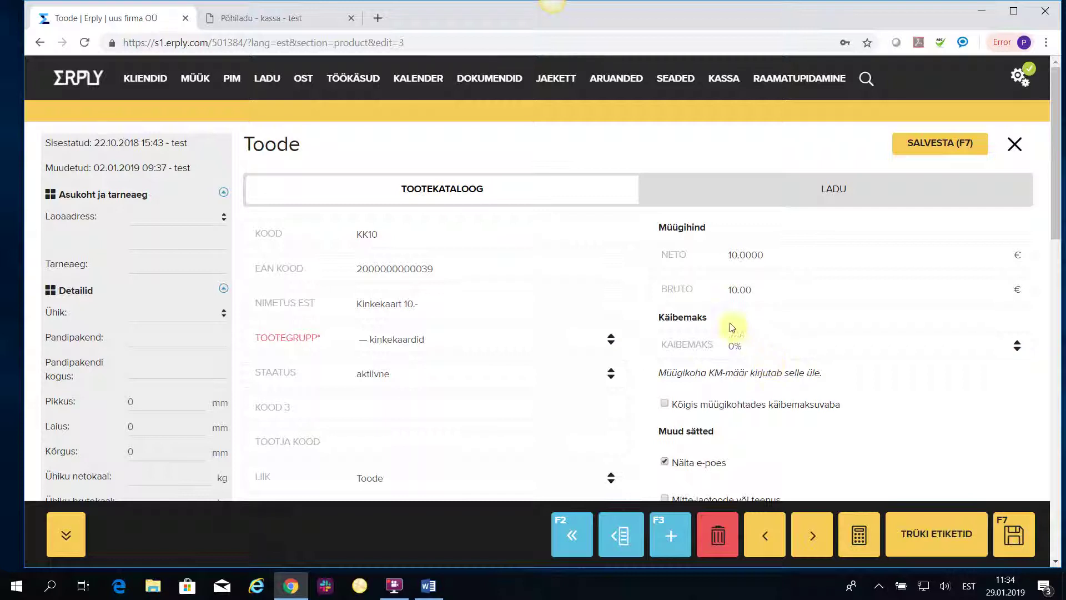
{"action": "scroll", "coordinate": [783, 349], "scroll_direction": "down", "scroll_amount": 3}
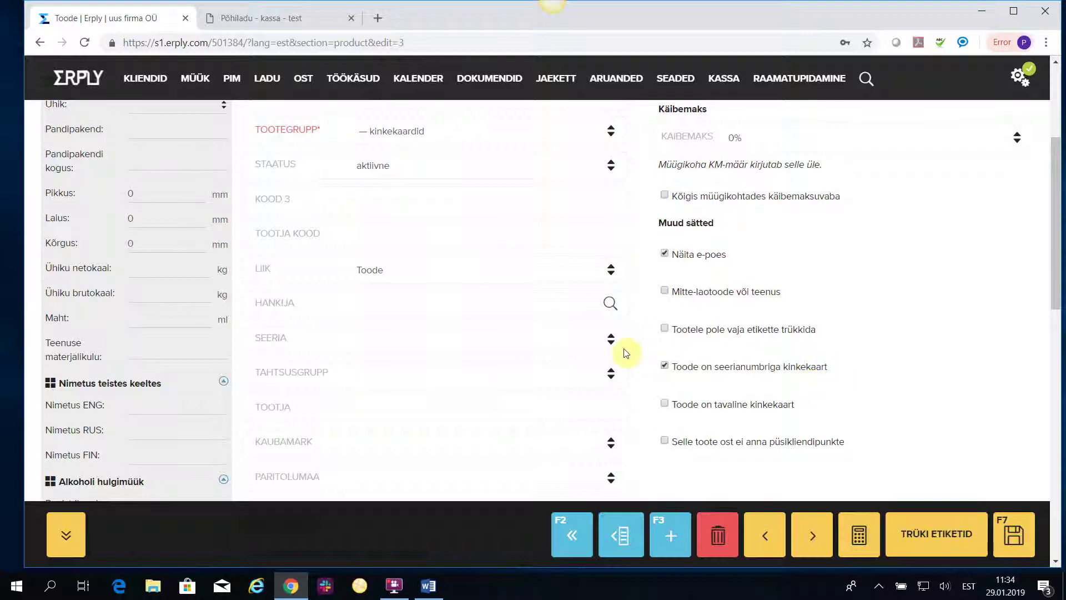
{"action": "scroll", "coordinate": [816, 267], "scroll_direction": "up", "scroll_amount": 3}
{"action": "left_click", "coordinate": [1015, 144]}
{"action": "left_click", "coordinate": [362, 454]}
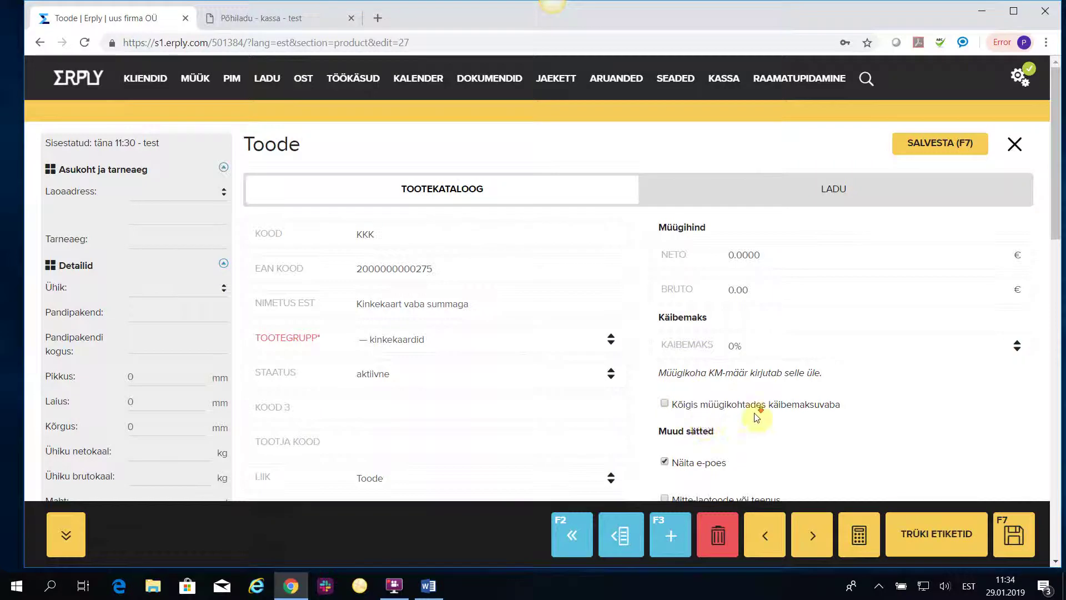
{"action": "scroll", "coordinate": [743, 416], "scroll_direction": "down", "scroll_amount": 5}
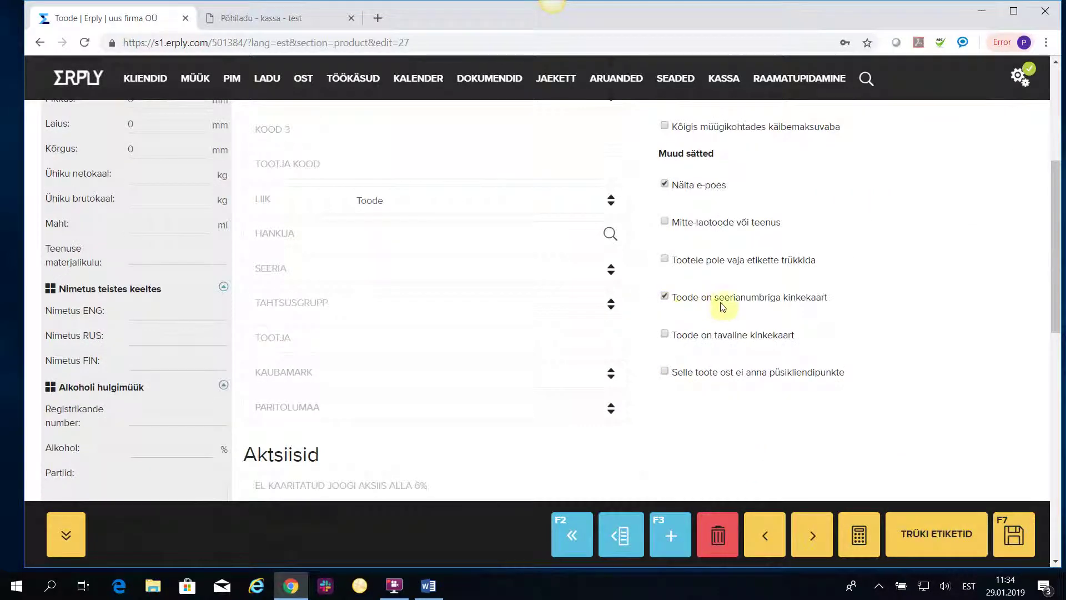
{"action": "scroll", "coordinate": [642, 314], "scroll_direction": "up", "scroll_amount": 5}
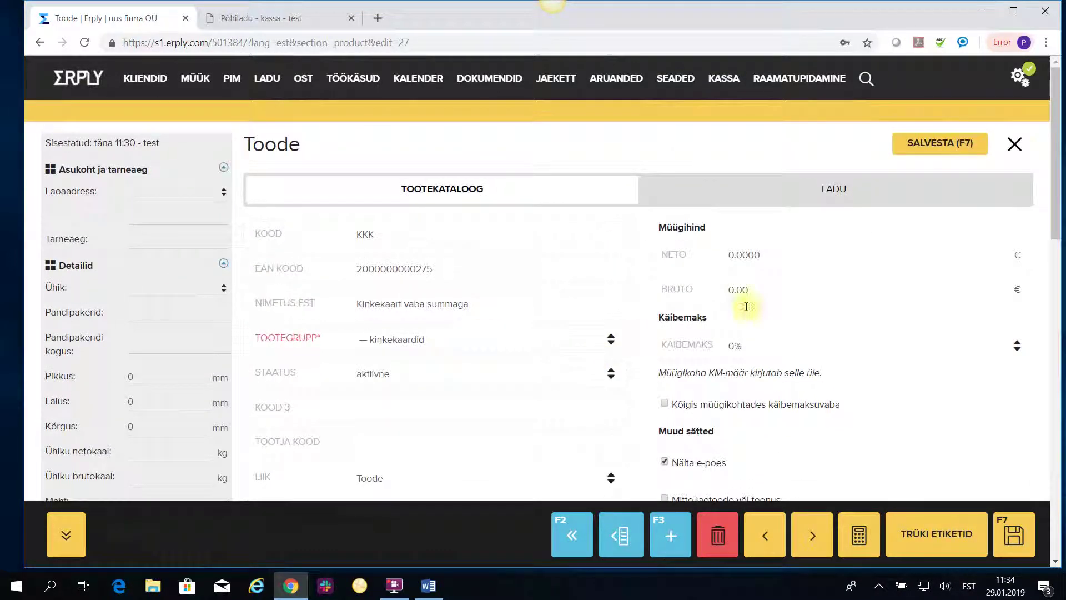
{"action": "left_click", "coordinate": [1015, 144]}
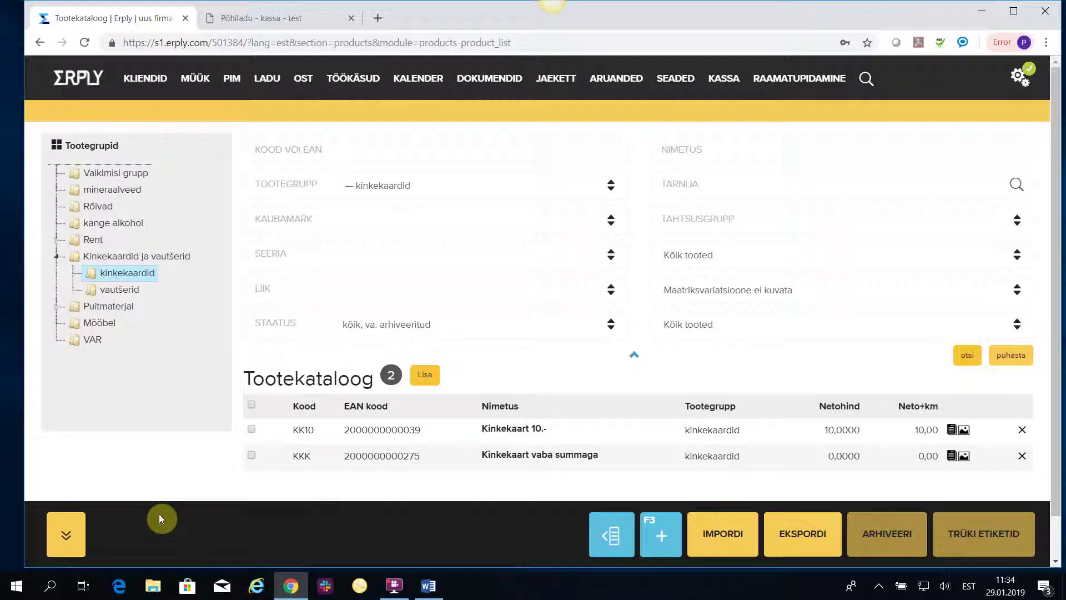
Back on the till, search kk10 and add the Kinkekaart 10.- gift card to a sale.
{"action": "left_click", "coordinate": [266, 18]}
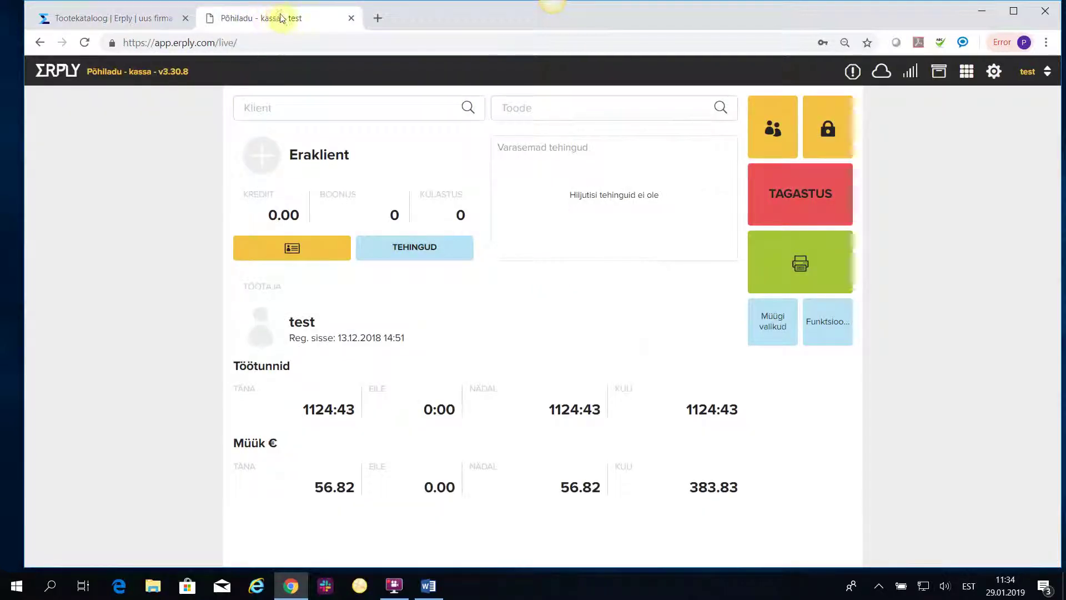
{"action": "left_click", "coordinate": [539, 105]}
{"action": "type", "text": "kk10"}
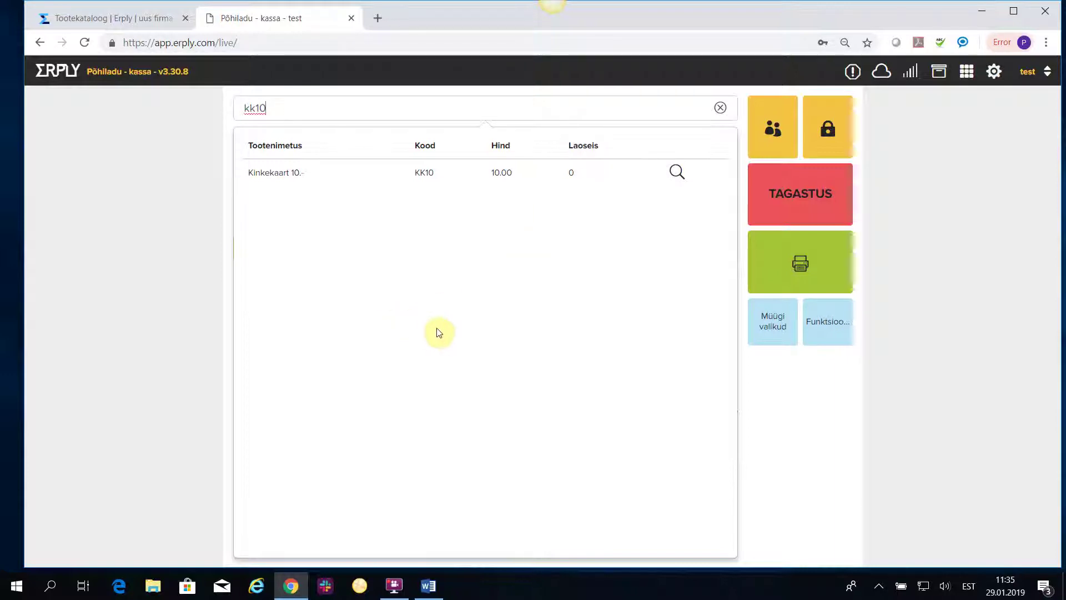
{"action": "left_click", "coordinate": [267, 172]}
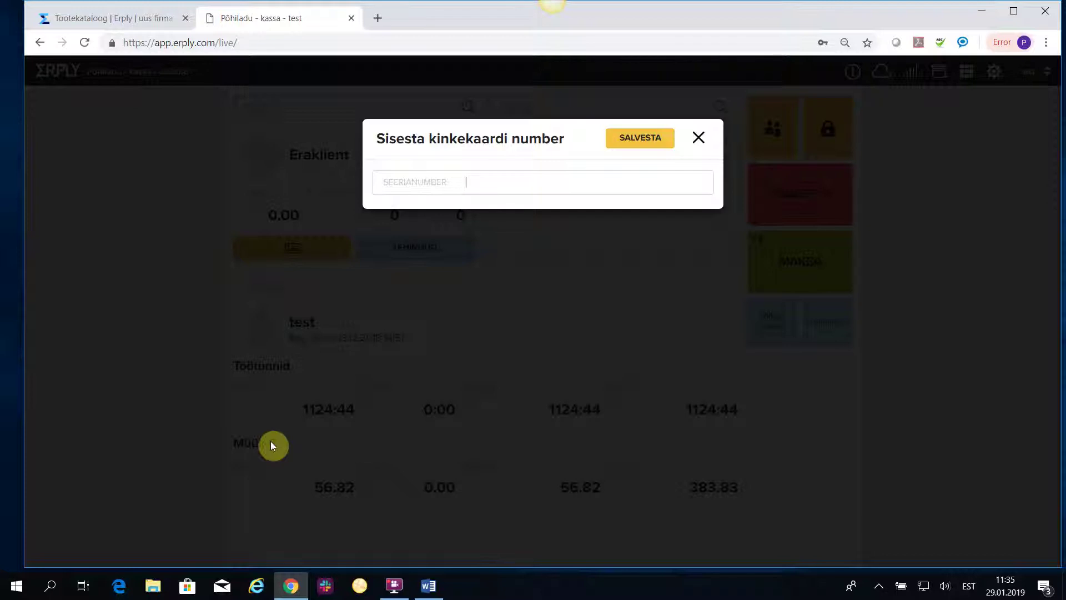
Register the gift card under an unused serial number, replacing the rejected one, and save.
{"action": "type", "text": "123"}
{"action": "left_click", "coordinate": [641, 141]}
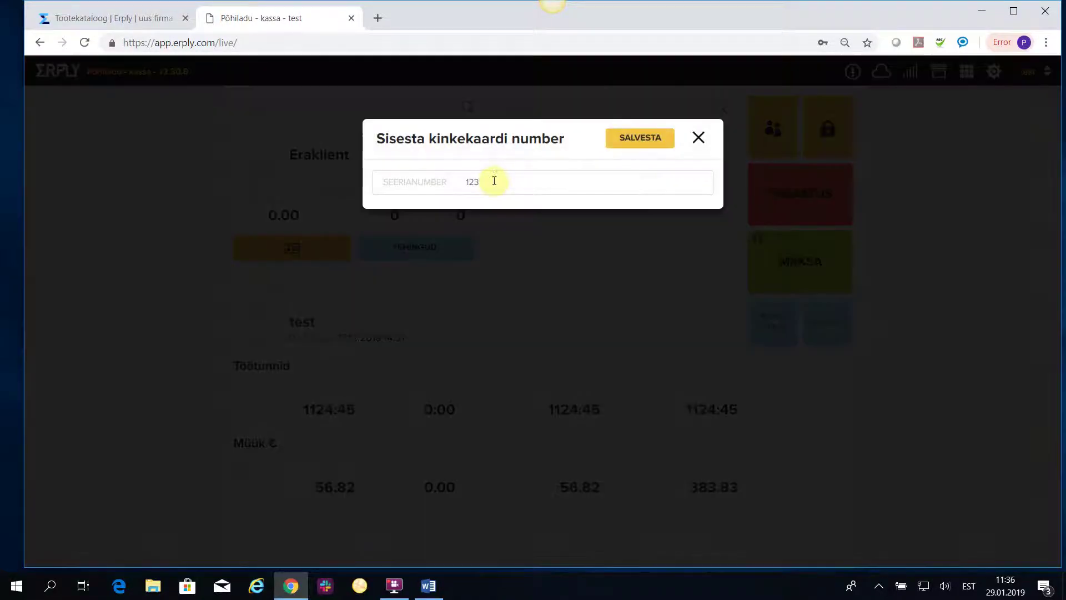
{"action": "left_click_drag", "start_coordinate": [487, 181], "coordinate": [450, 199]}
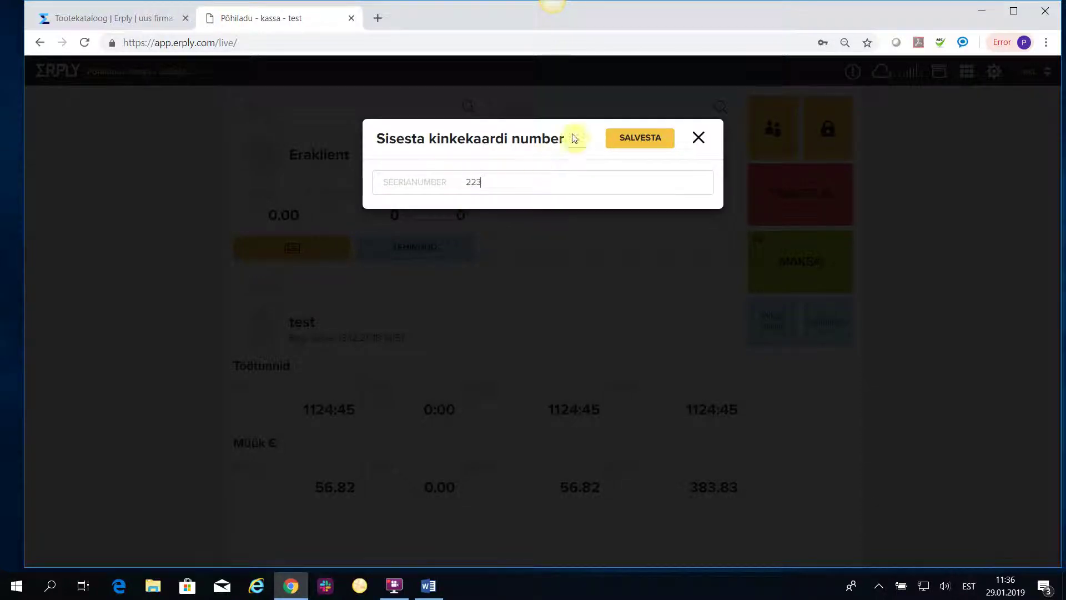
{"action": "left_click", "coordinate": [629, 138]}
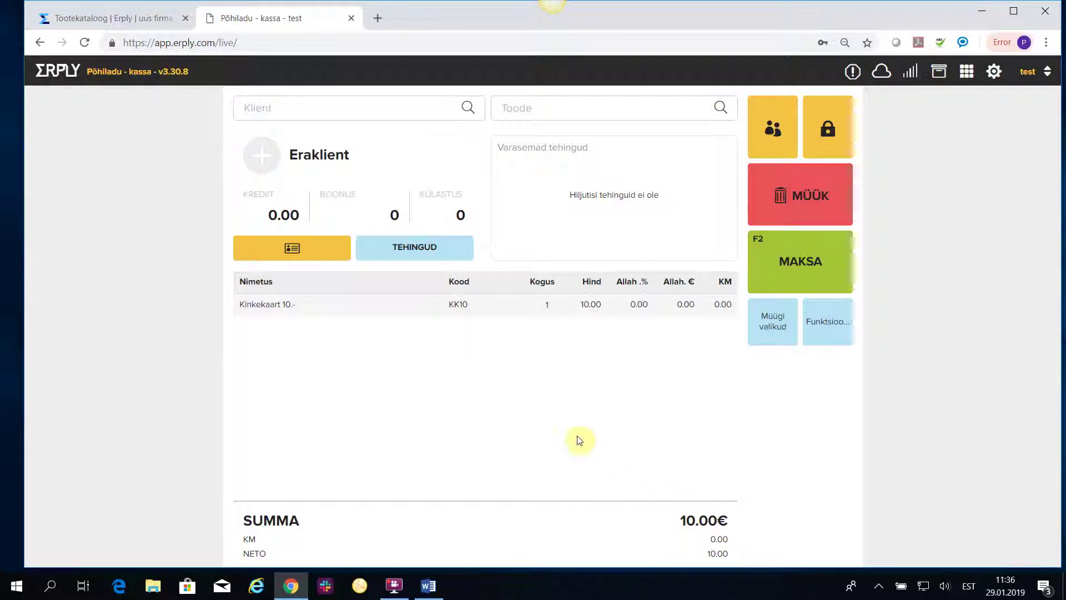
Pay the 10.00€ gift card sale fully in cash and finish without printing the receipt.
{"action": "left_click", "coordinate": [831, 261]}
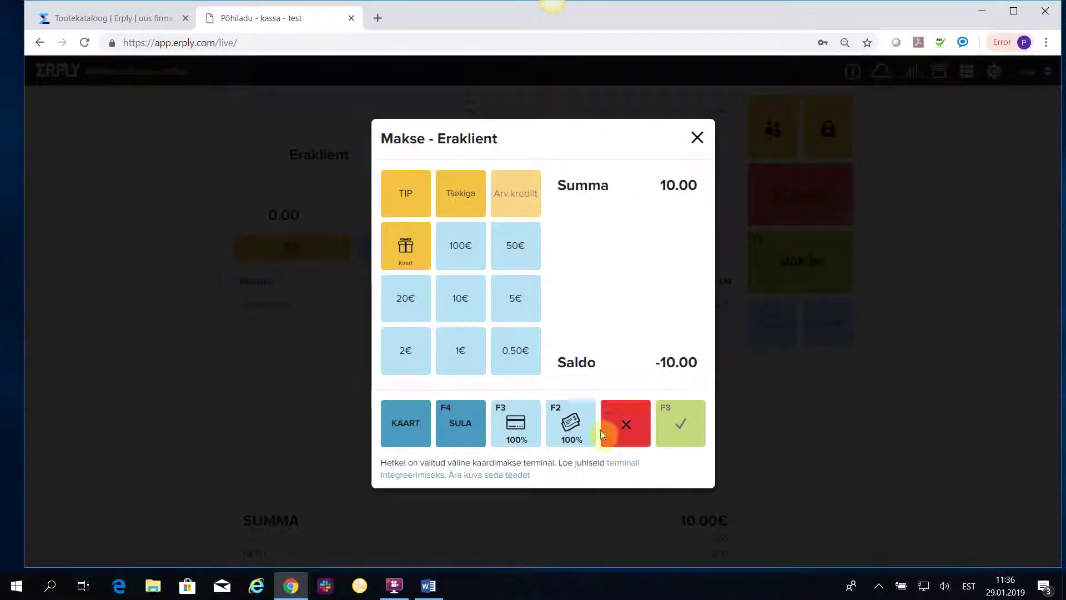
{"action": "left_click", "coordinate": [570, 423]}
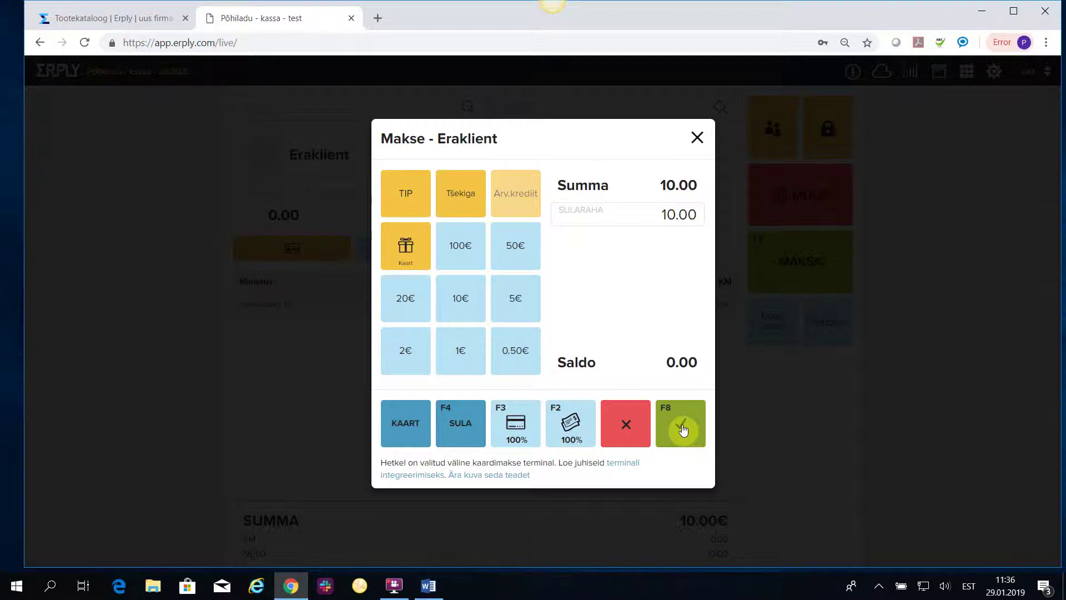
{"action": "left_click", "coordinate": [681, 428]}
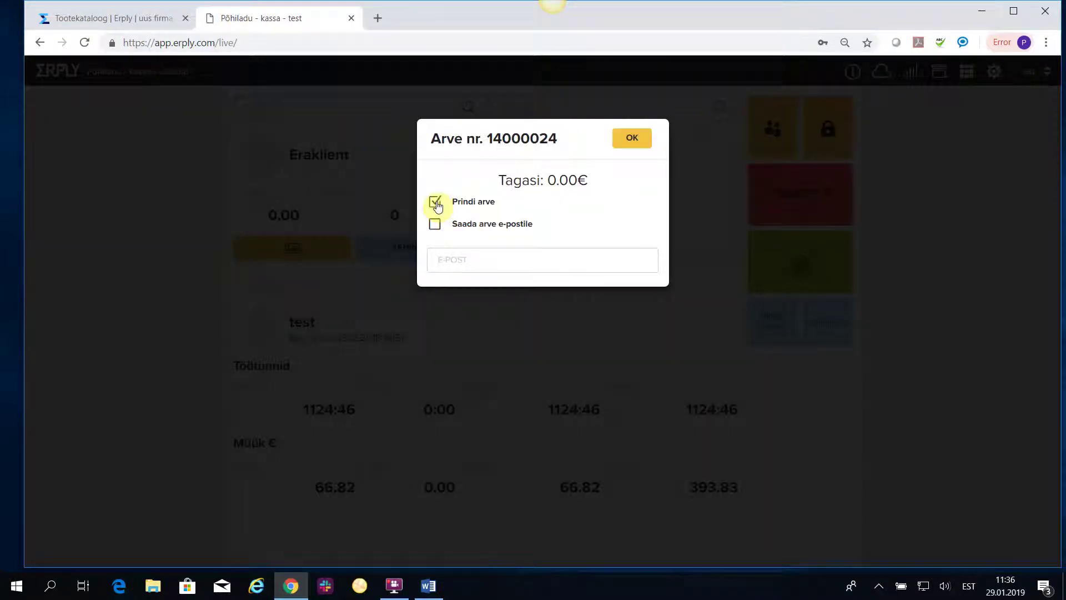
{"action": "left_click", "coordinate": [436, 204]}
{"action": "left_click", "coordinate": [634, 142]}
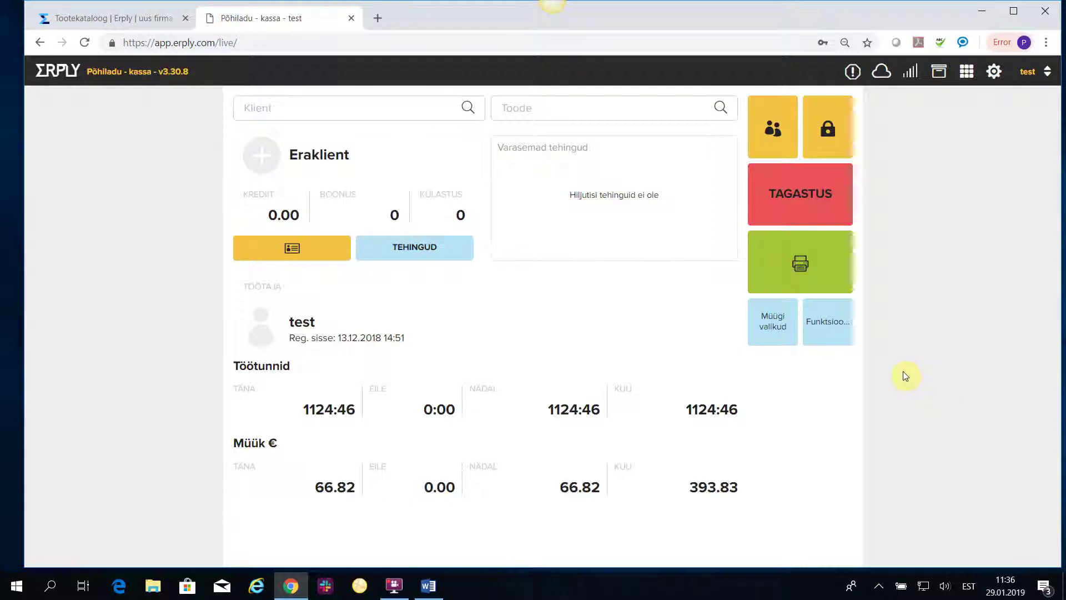
Add Vesi Norda 0,5L with quantity 3 (3.60€ total) and go to payment.
{"action": "left_click", "coordinate": [533, 109]}
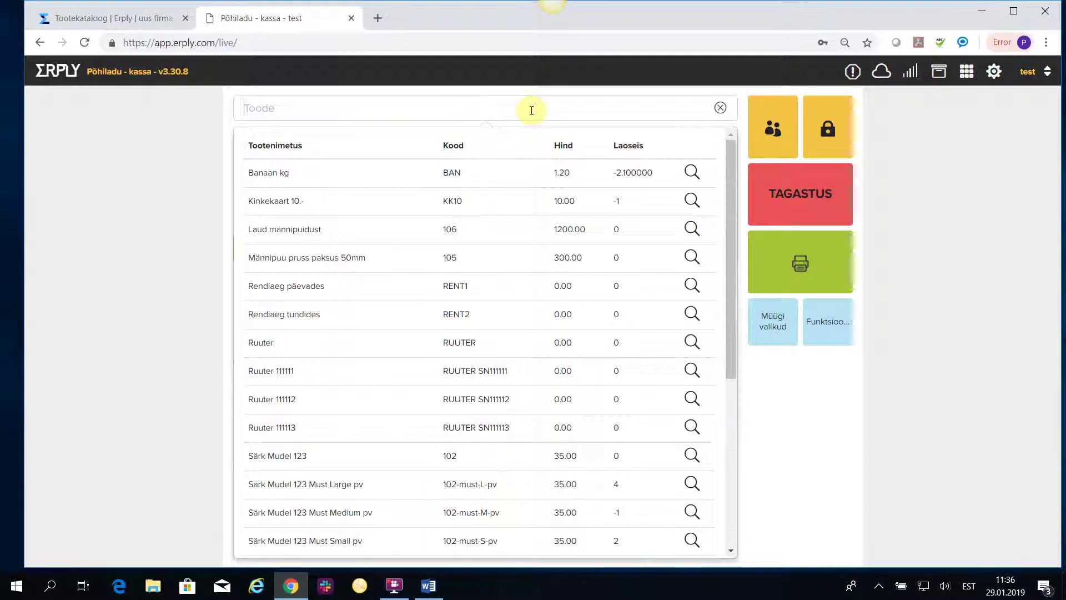
{"action": "scroll", "coordinate": [305, 494], "scroll_direction": "down", "scroll_amount": 1}
{"action": "scroll", "coordinate": [306, 494], "scroll_direction": "down", "scroll_amount": 5}
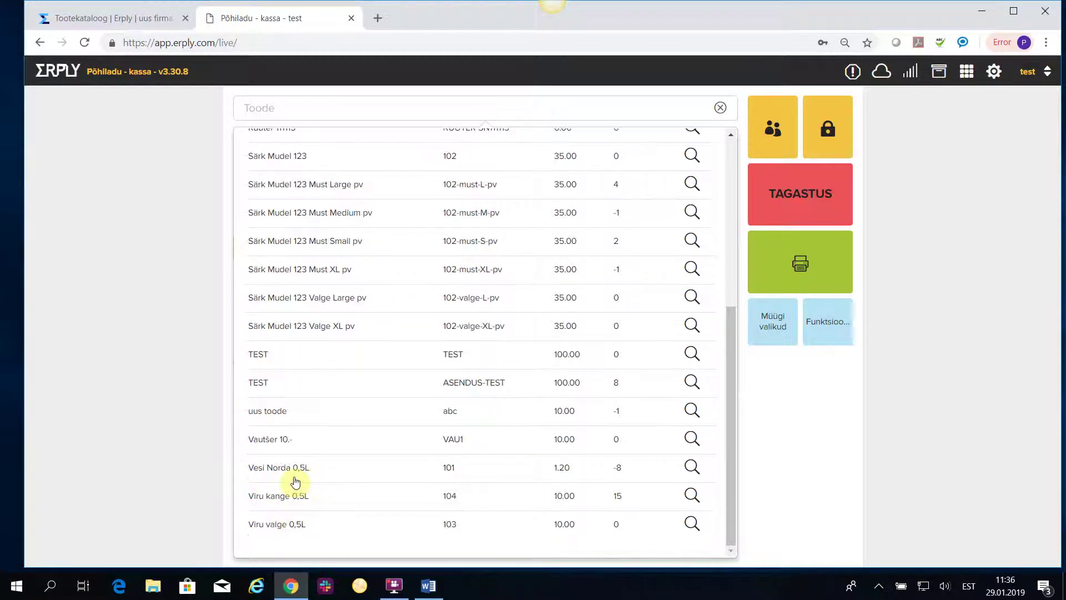
{"action": "left_click", "coordinate": [282, 468]}
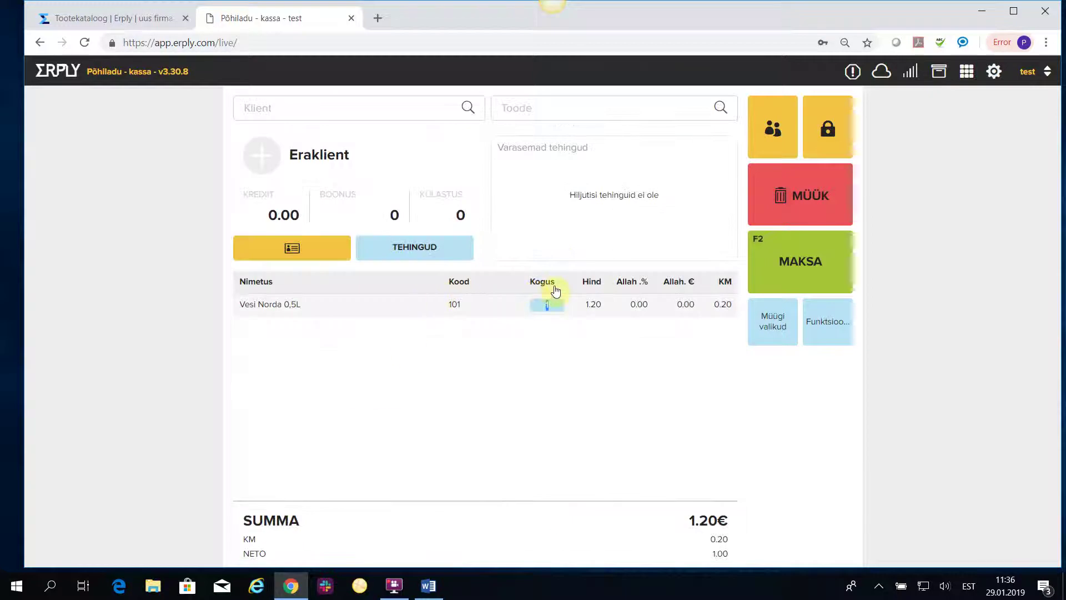
{"action": "type", "text": "3"}
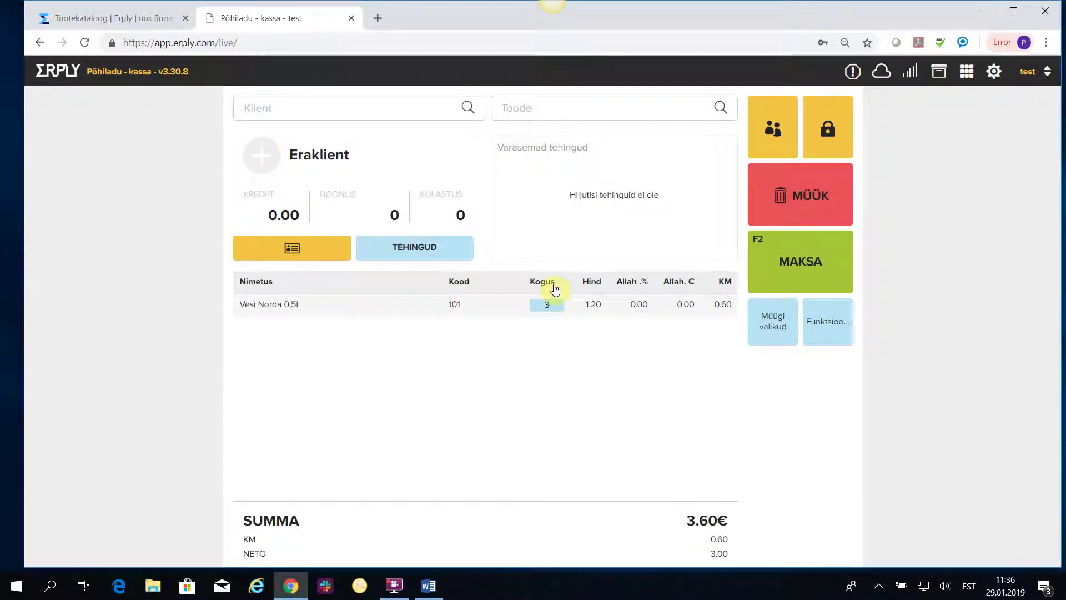
{"action": "left_click", "coordinate": [549, 385]}
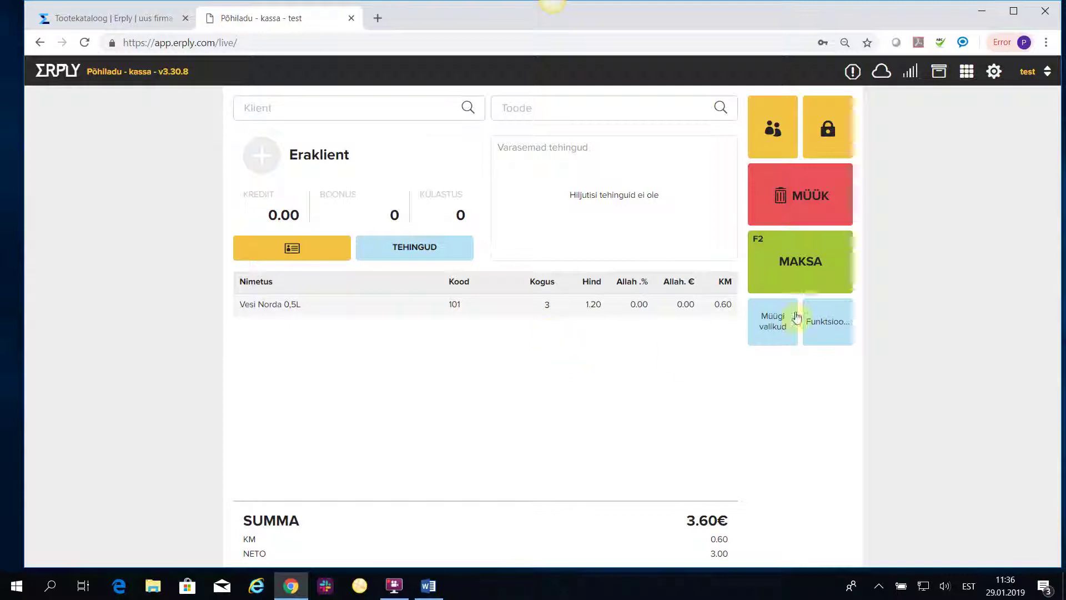
{"action": "left_click", "coordinate": [824, 261]}
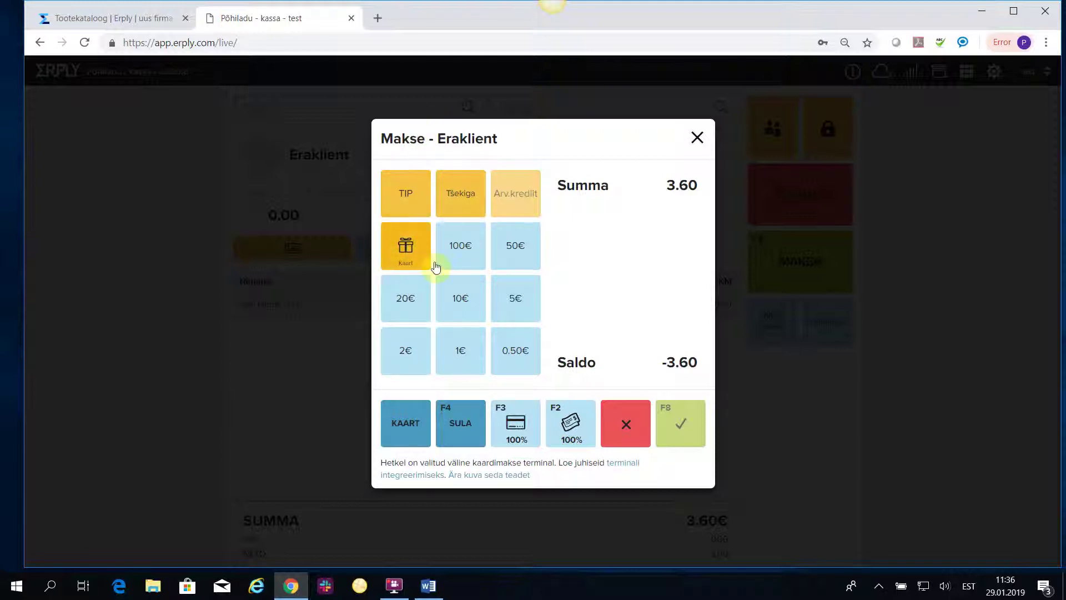
Apply the serial gift card code to cover the full 3.60€ and finish without a printed receipt.
{"action": "left_click", "coordinate": [406, 247]}
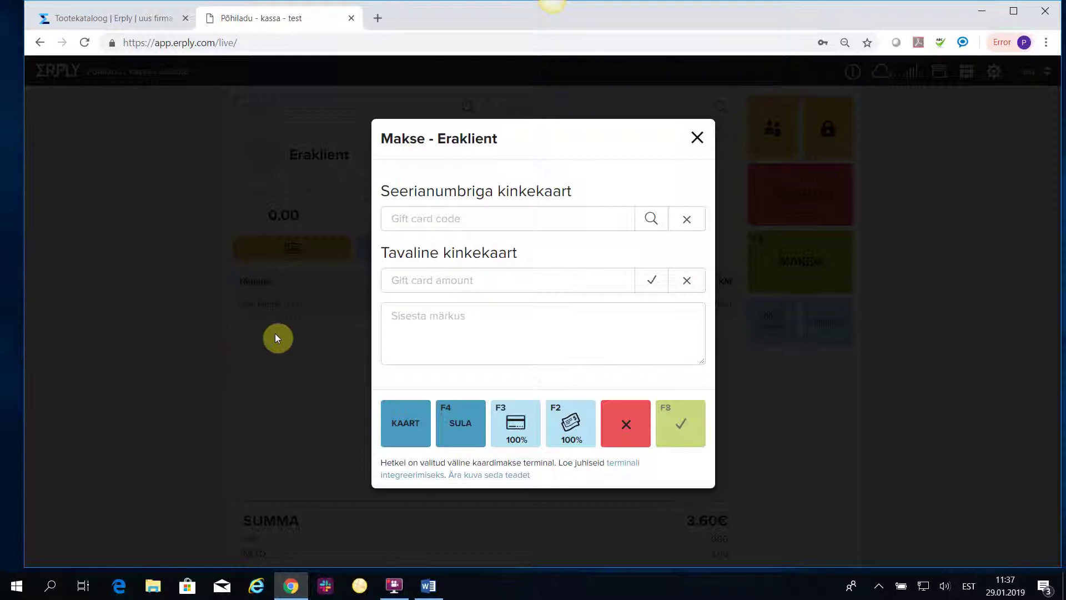
{"action": "left_click", "coordinate": [408, 286]}
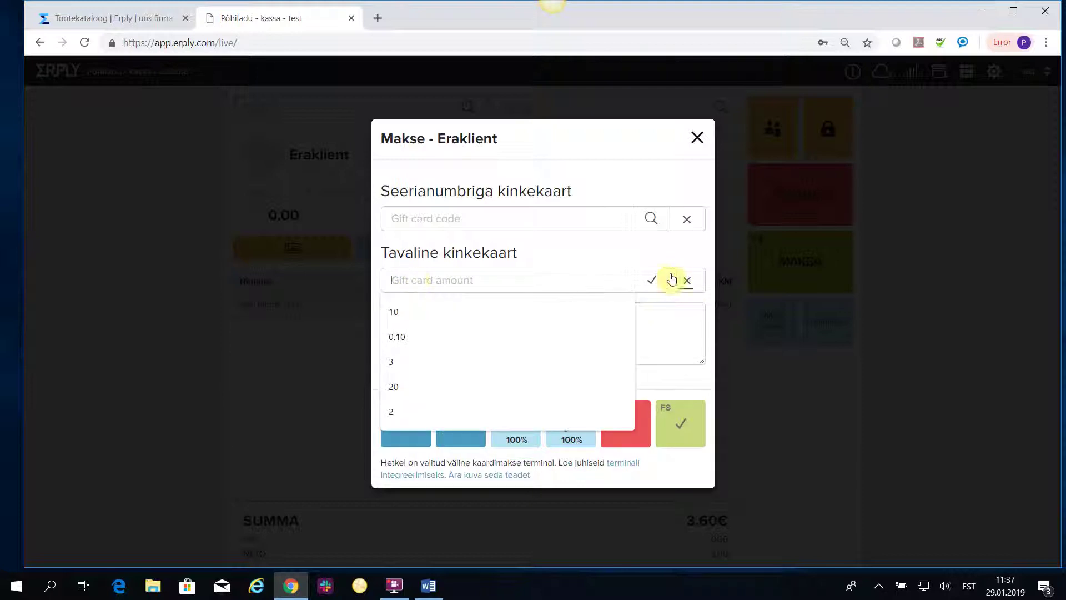
{"action": "left_click", "coordinate": [314, 222]}
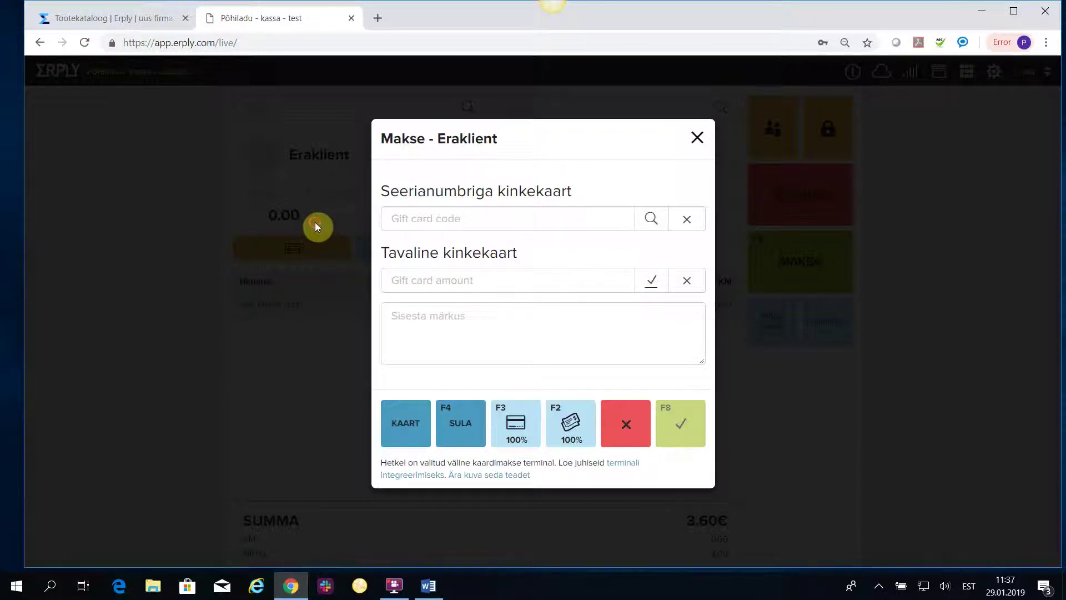
{"action": "left_click", "coordinate": [404, 220]}
{"action": "type", "text": "223"}
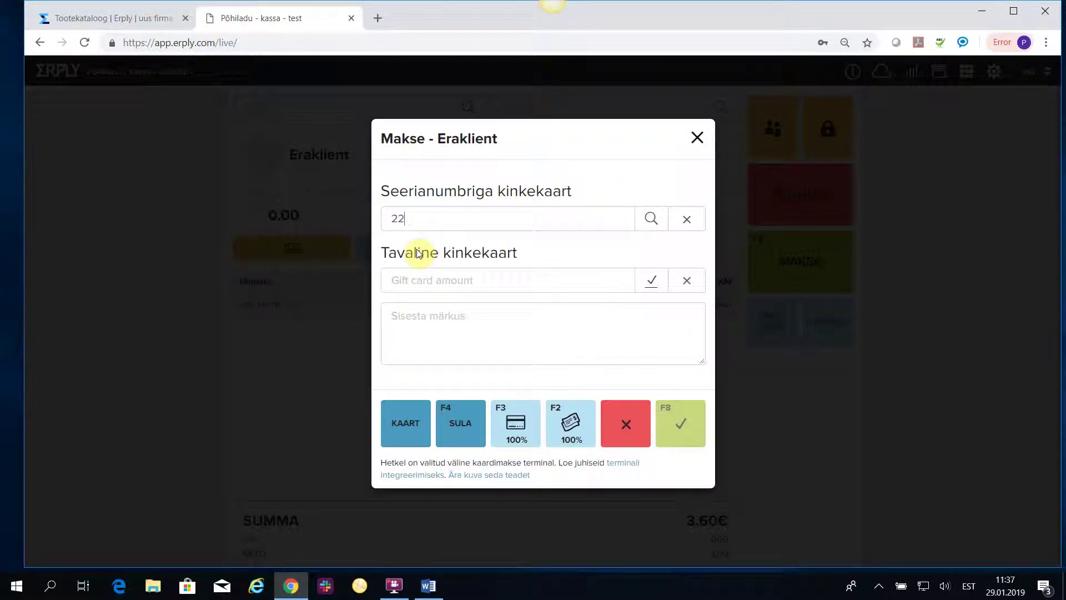
{"action": "left_click", "coordinate": [651, 219]}
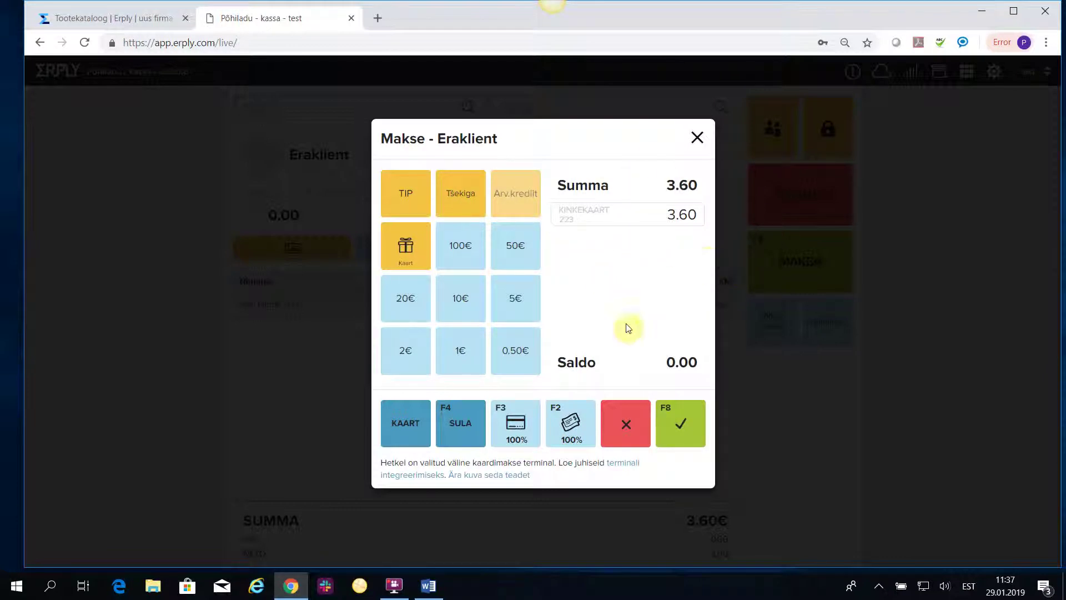
{"action": "left_click", "coordinate": [687, 439]}
{"action": "left_click", "coordinate": [436, 203]}
{"action": "left_click", "coordinate": [631, 139]}
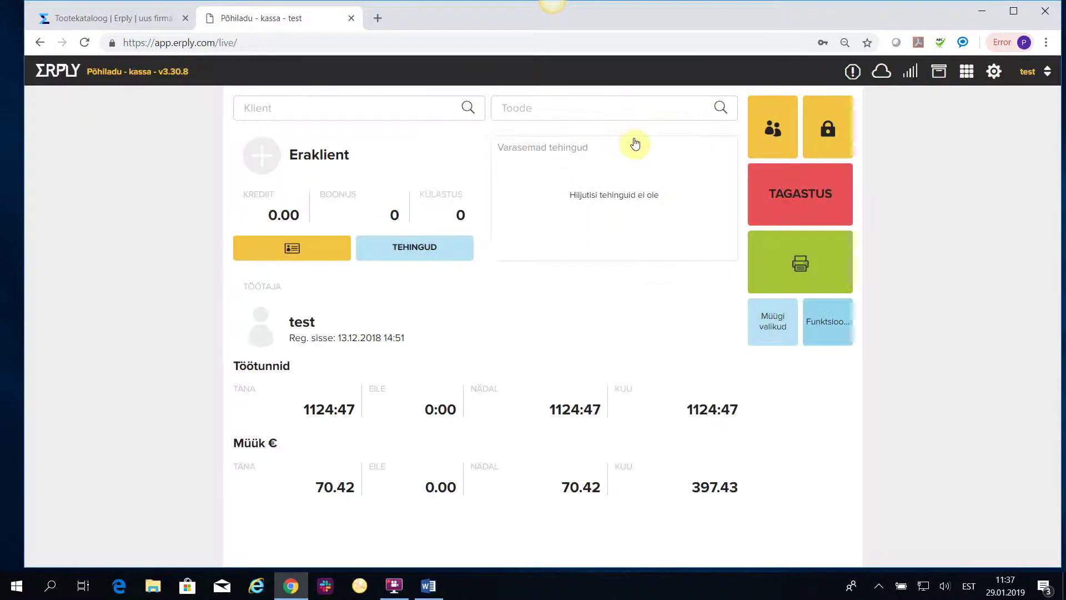
In the gift card validity check, look up the spent card's balance, showing 6.40.
{"action": "left_click", "coordinate": [826, 326]}
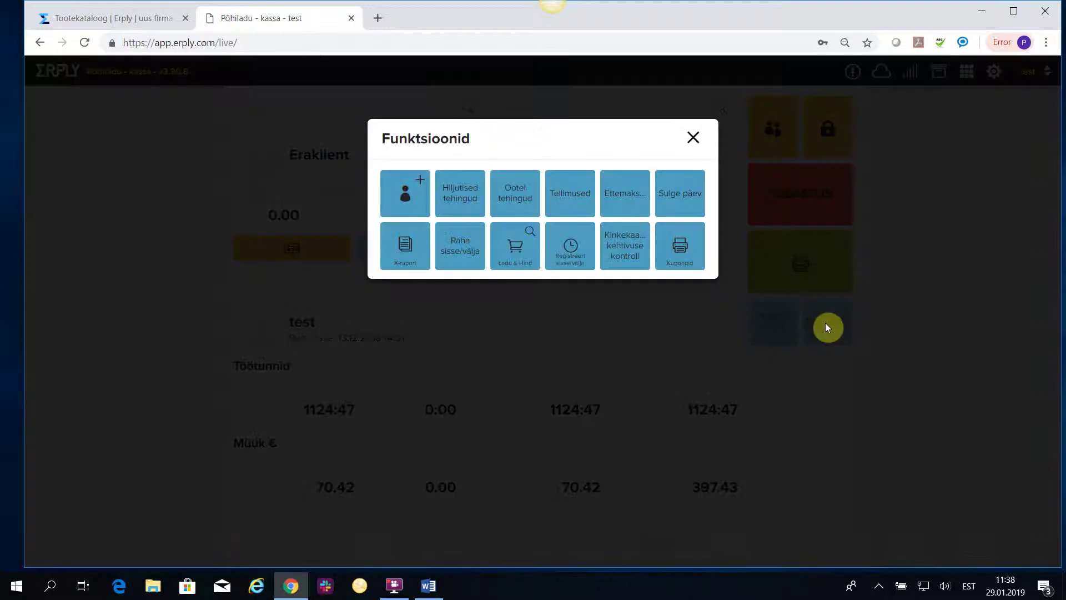
{"action": "left_click", "coordinate": [618, 240]}
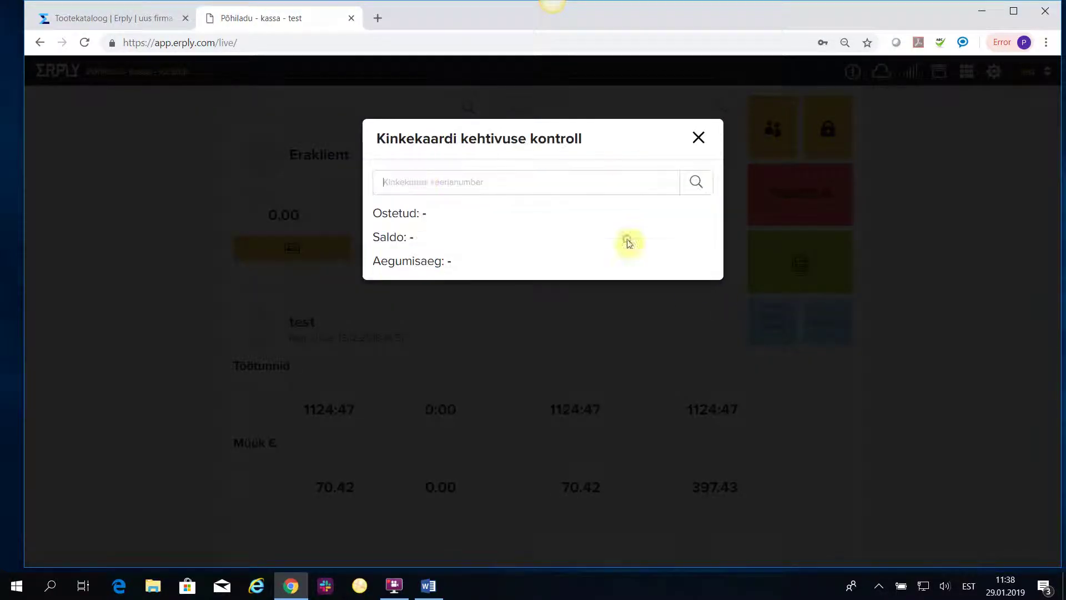
{"action": "left_click", "coordinate": [424, 181]}
{"action": "type", "text": "223"}
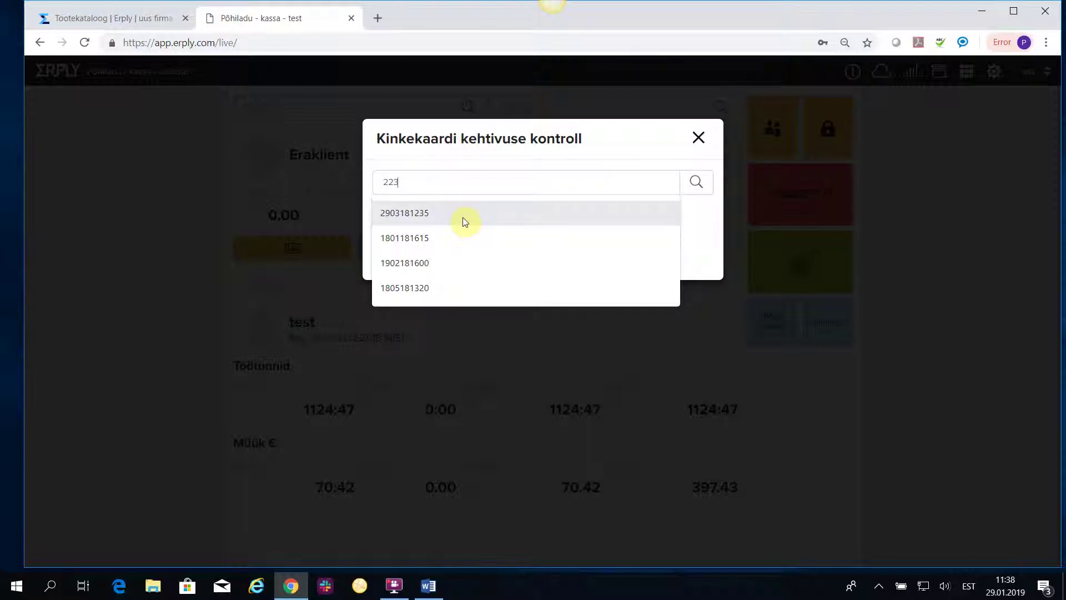
{"action": "left_click", "coordinate": [714, 182]}
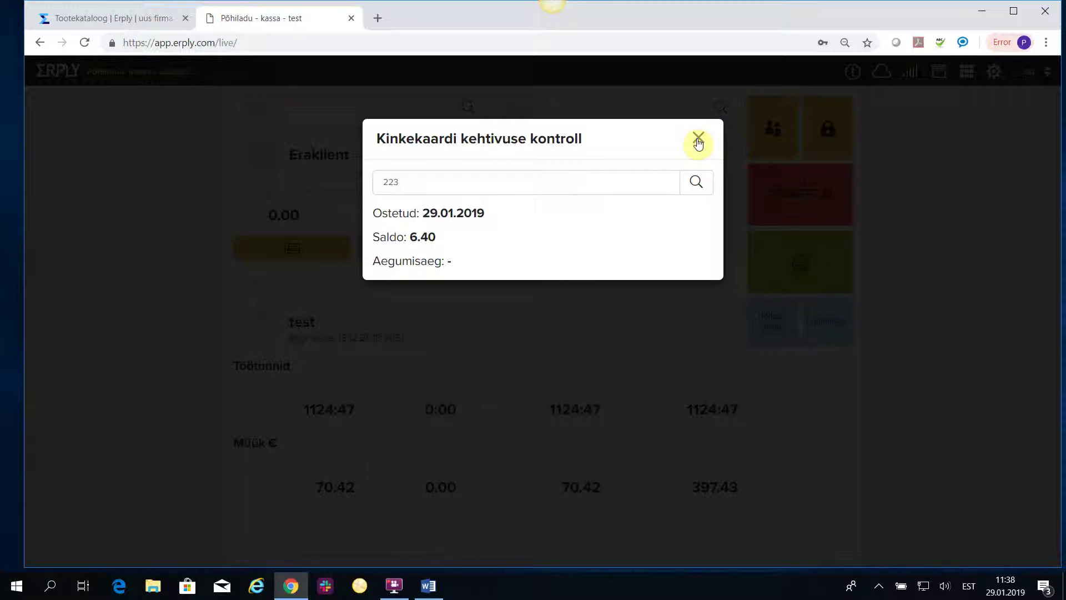
Look up the other gift card's balance, showing 10.00, then close the check.
{"action": "left_click_drag", "start_coordinate": [431, 179], "coordinate": [244, 183]}
{"action": "type", "text": "123"}
{"action": "left_click", "coordinate": [697, 183]}
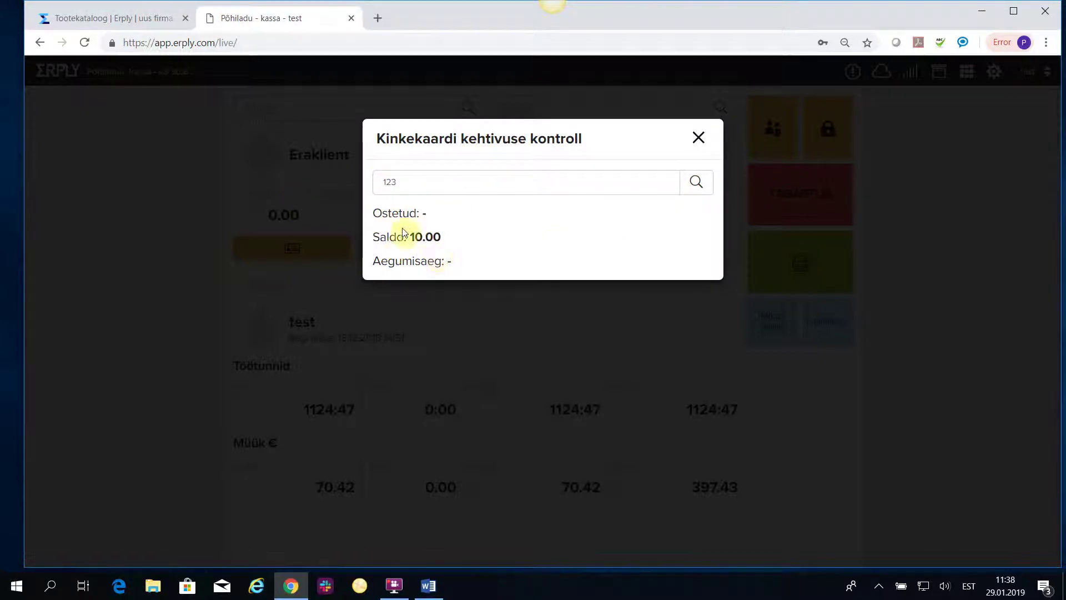
{"action": "left_click", "coordinate": [699, 139]}
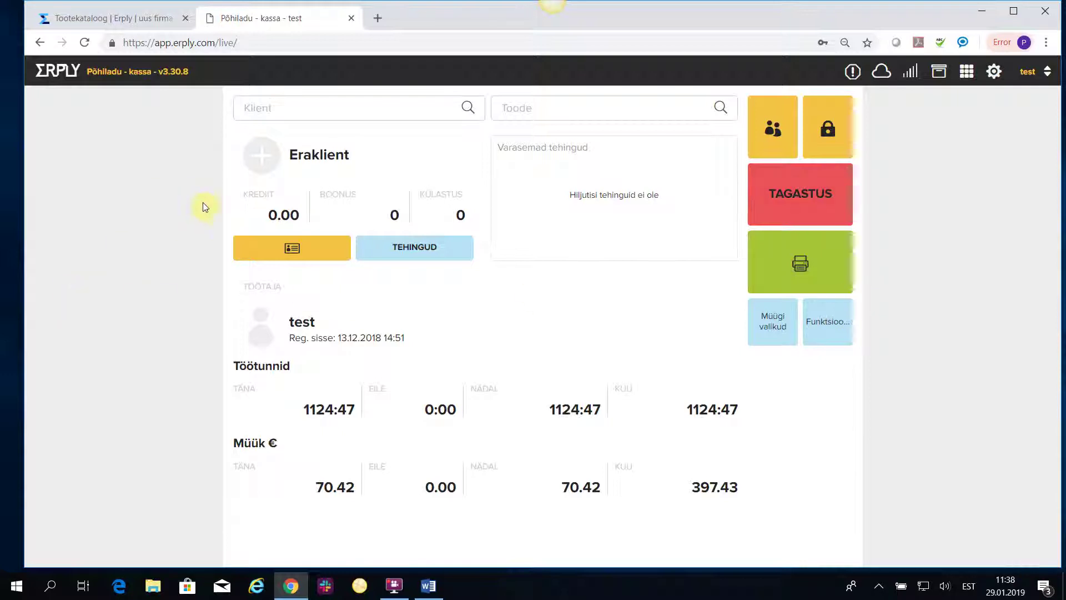
Add a Kinkekaart vaba summaga gift card (kkk) with a serial number and a 20 € unit price.
{"action": "left_click", "coordinate": [518, 107]}
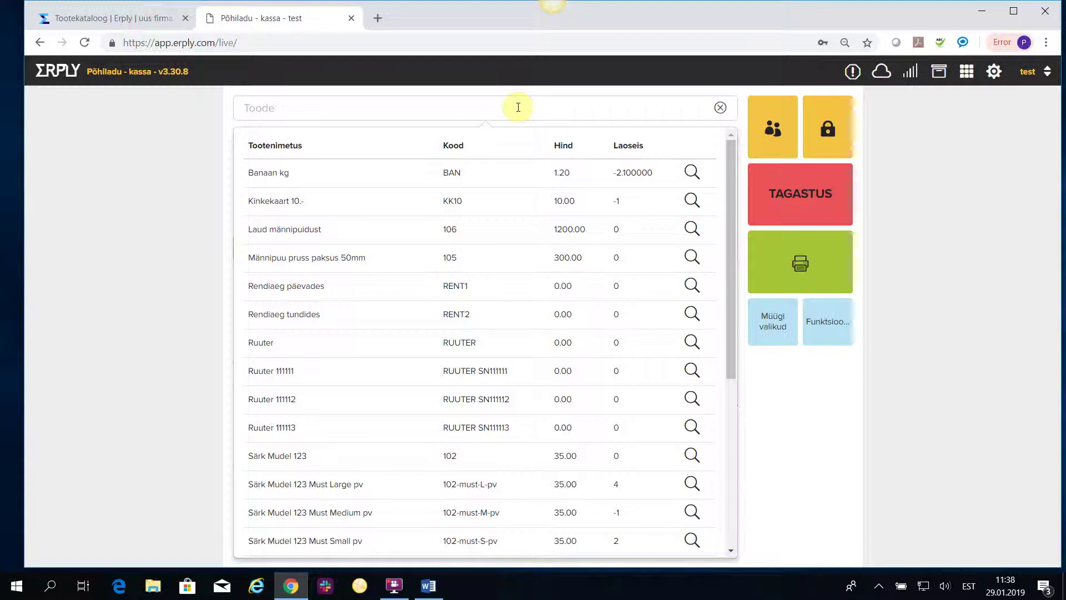
{"action": "type", "text": "kkk"}
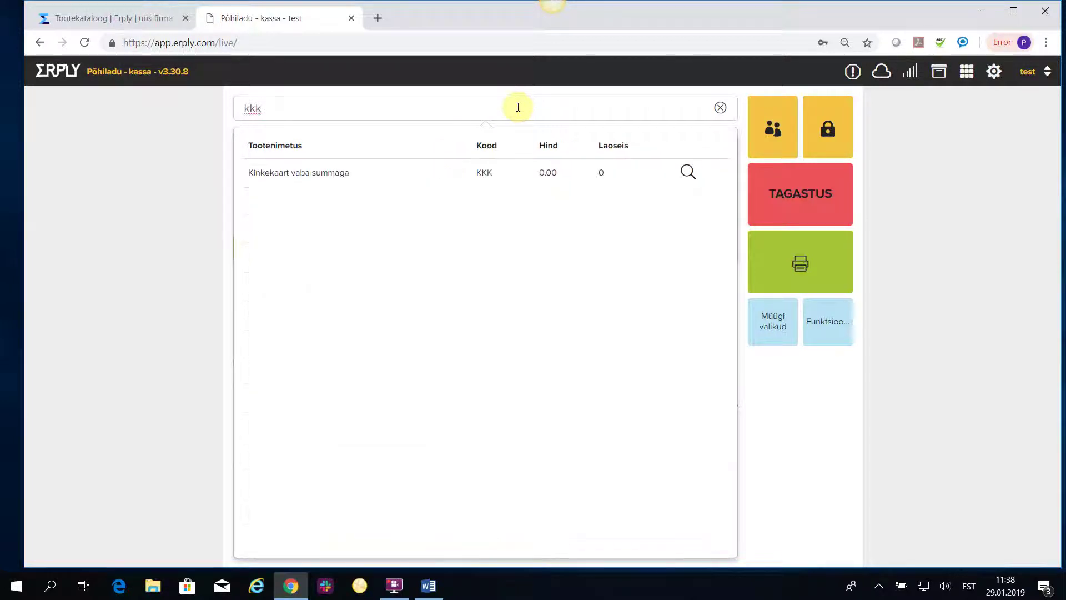
{"action": "left_click", "coordinate": [321, 174]}
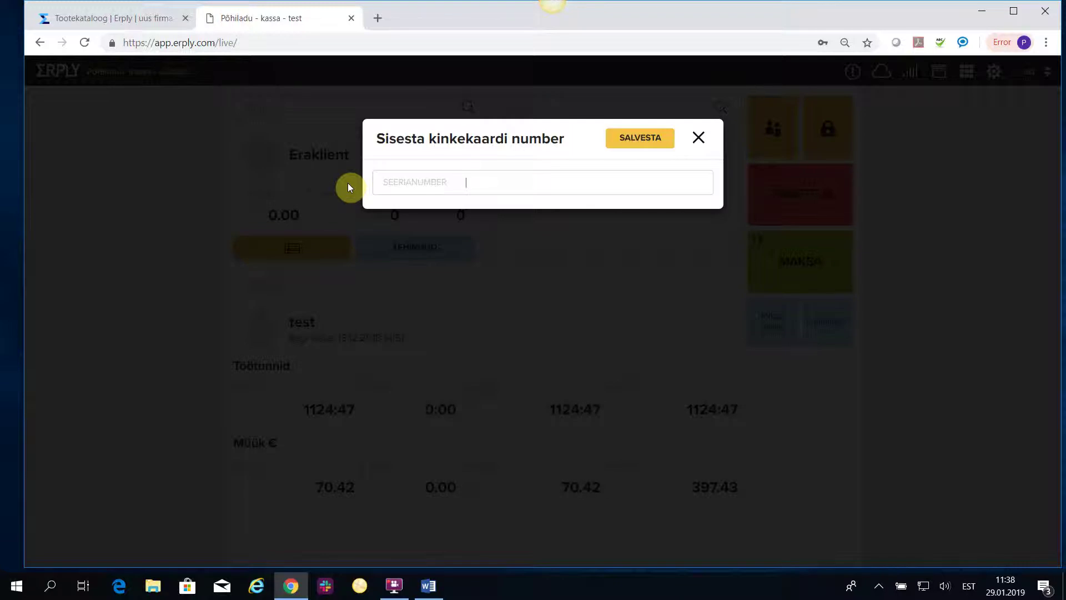
{"action": "type", "text": "345"}
{"action": "left_click", "coordinate": [657, 141]}
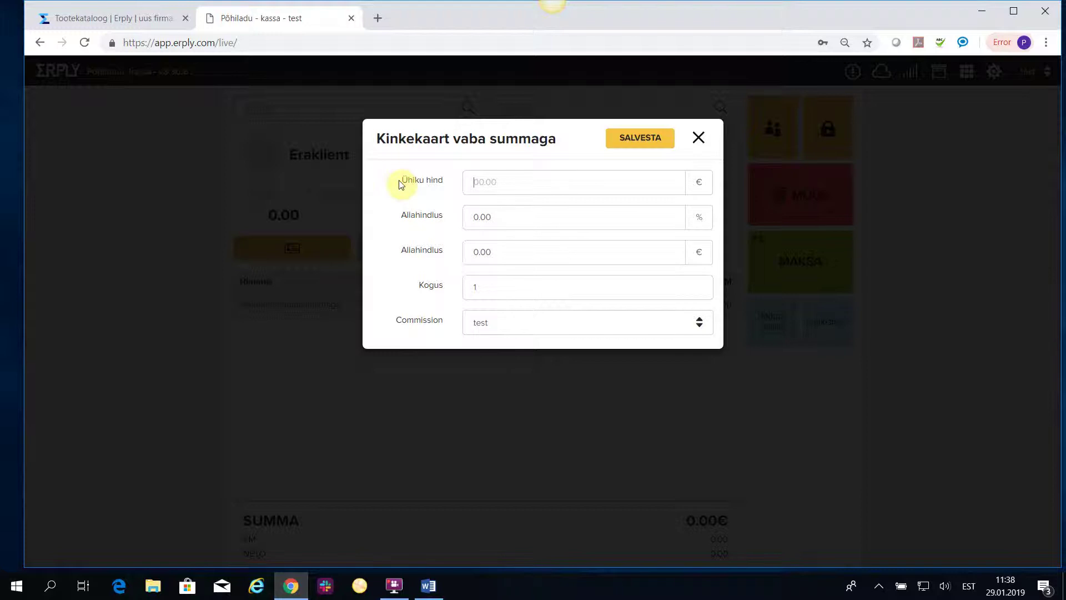
{"action": "type", "text": "20"}
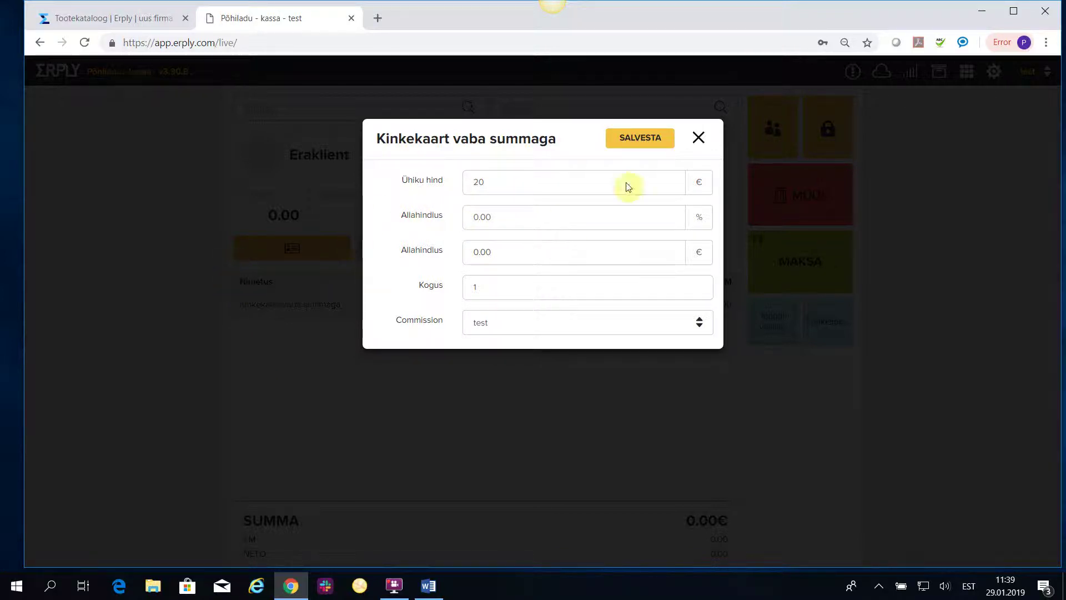
{"action": "left_click", "coordinate": [648, 141]}
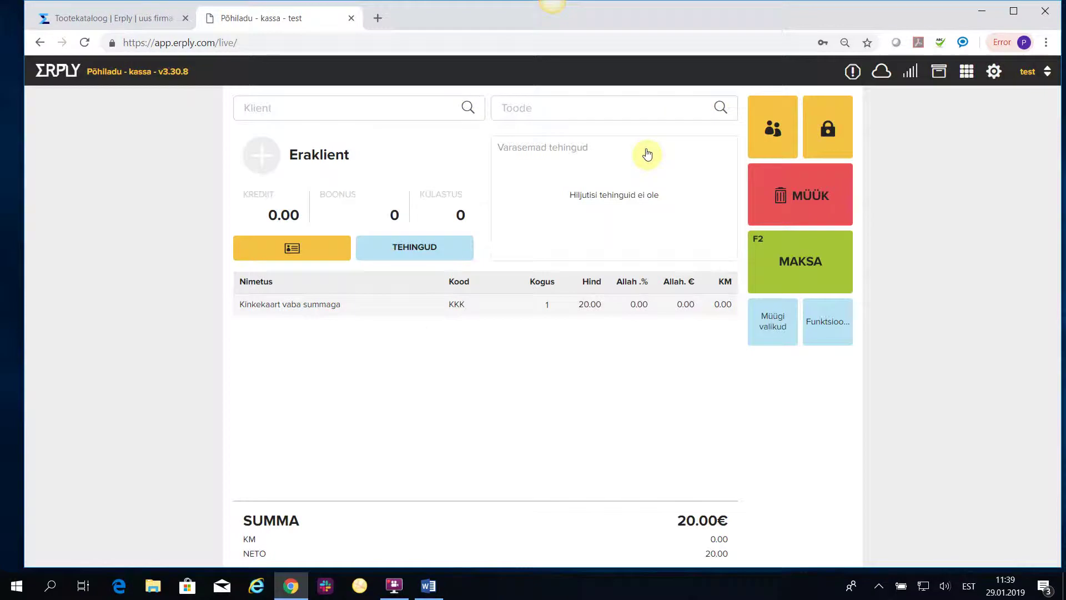
Pay the 20.00€ total by card and finish without printing the receipt.
{"action": "left_click", "coordinate": [833, 260]}
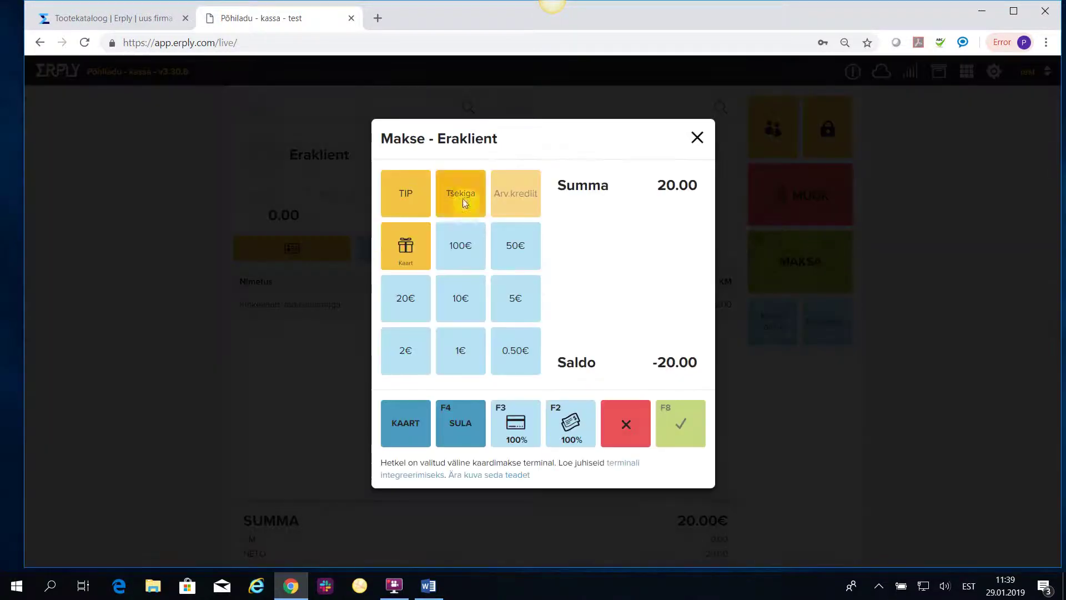
{"action": "left_click", "coordinate": [513, 423]}
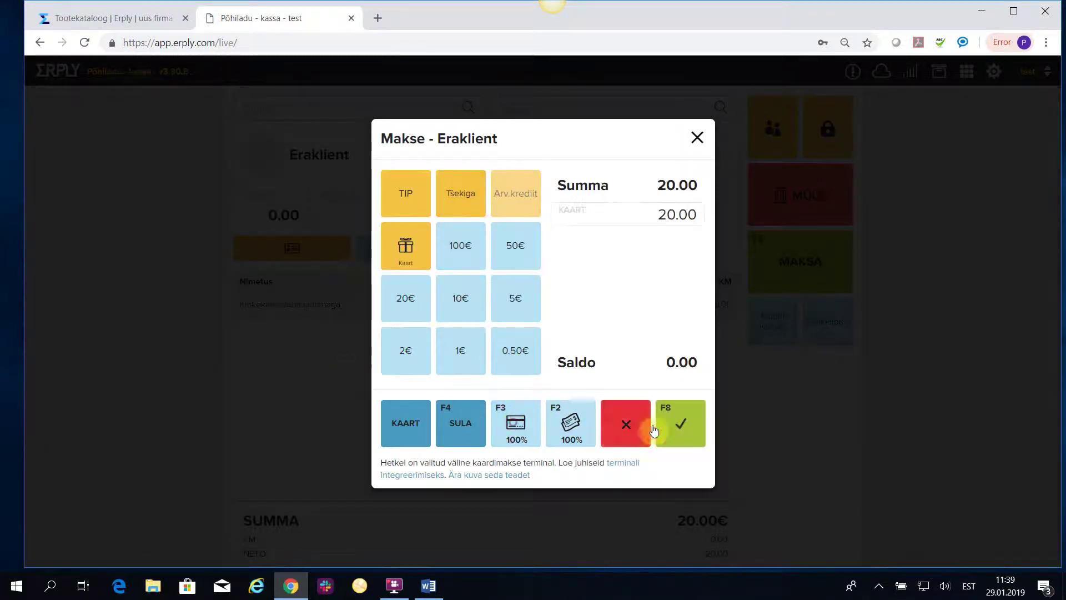
{"action": "left_click", "coordinate": [678, 425]}
{"action": "left_click", "coordinate": [434, 202]}
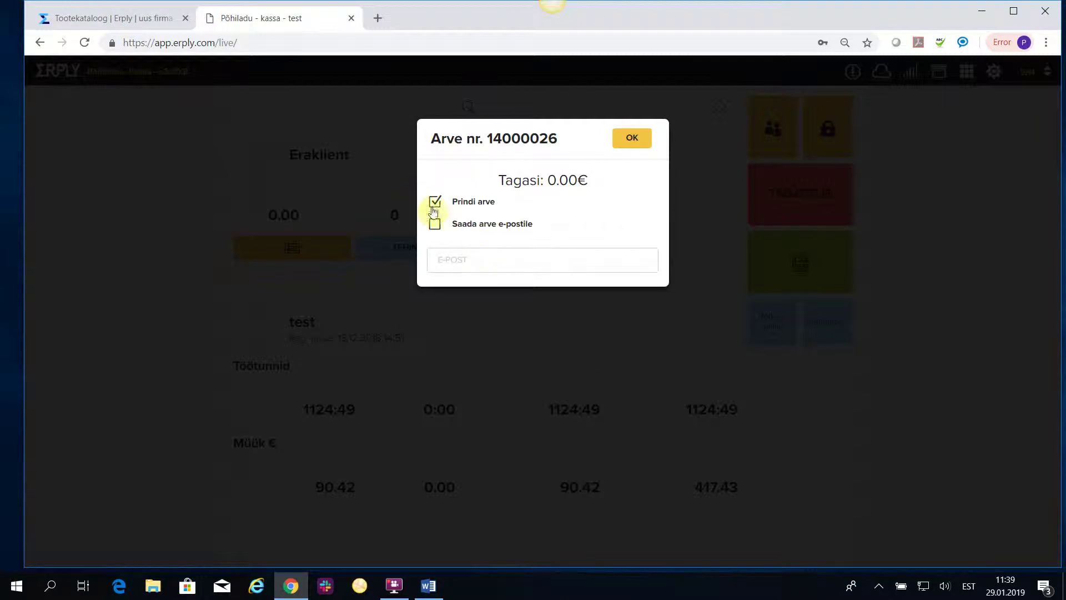
{"action": "left_click", "coordinate": [645, 137]}
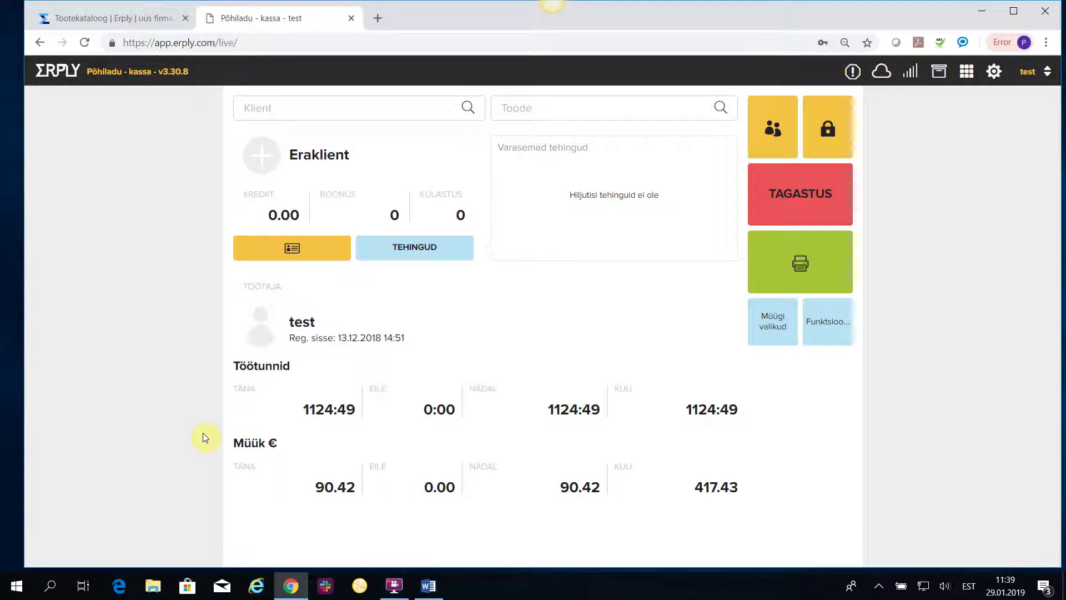
Add the Särk Mudel 123 Must Medium pv shirt (35.00) and go to payment.
{"action": "left_click", "coordinate": [514, 113]}
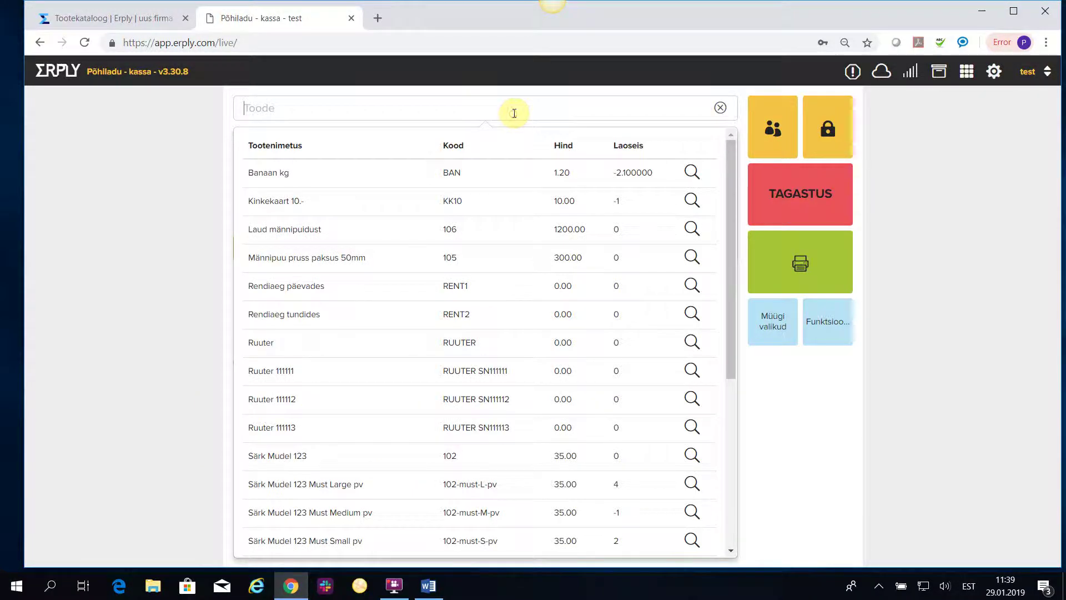
{"action": "scroll", "coordinate": [302, 459], "scroll_direction": "down", "scroll_amount": 4}
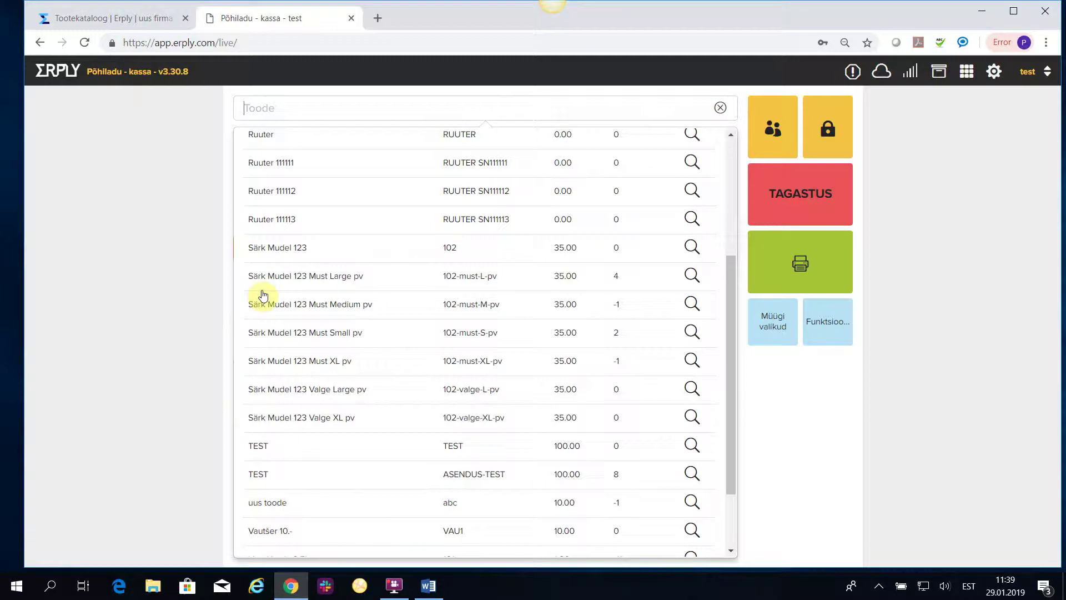
{"action": "left_click", "coordinate": [277, 308]}
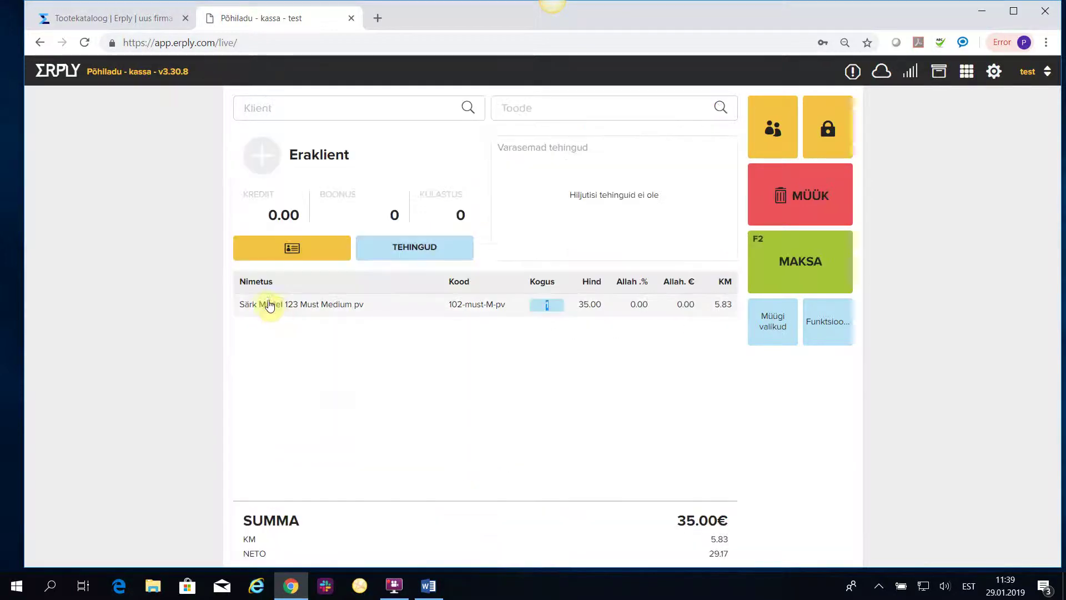
{"action": "left_click", "coordinate": [809, 271]}
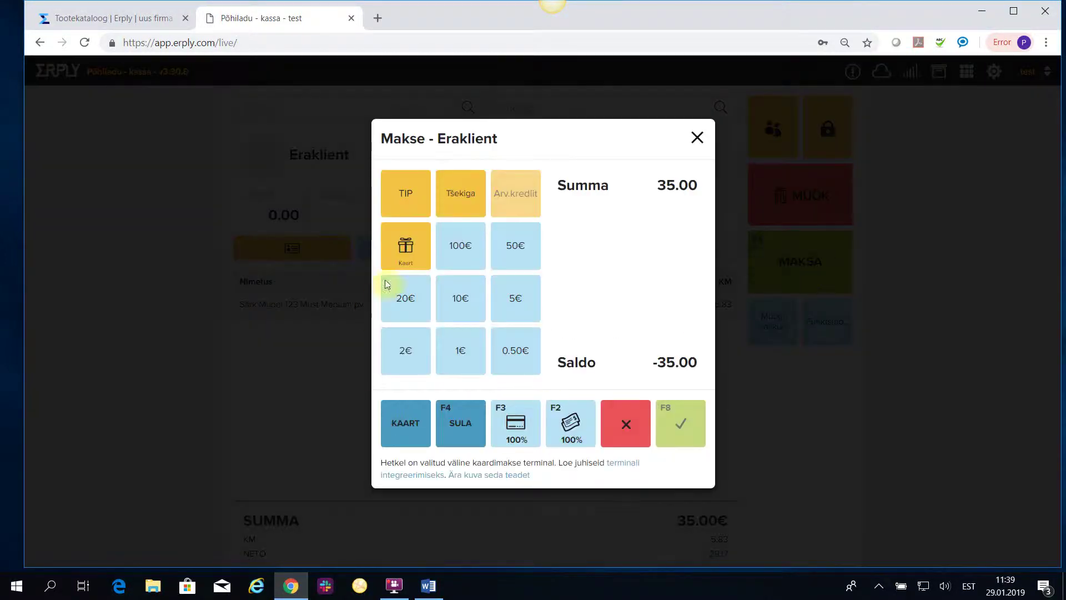
Apply the 20.00€ serial gift card, correcting the mistyped card number after a not-found error.
{"action": "left_click", "coordinate": [403, 242]}
{"action": "left_click", "coordinate": [403, 219]}
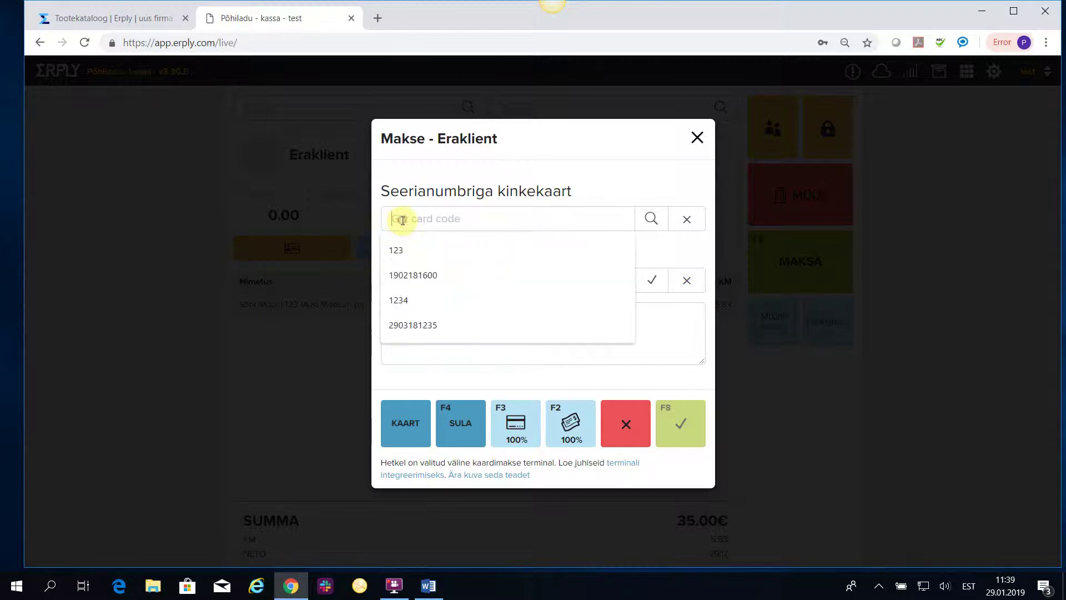
{"action": "type", "text": "456"}
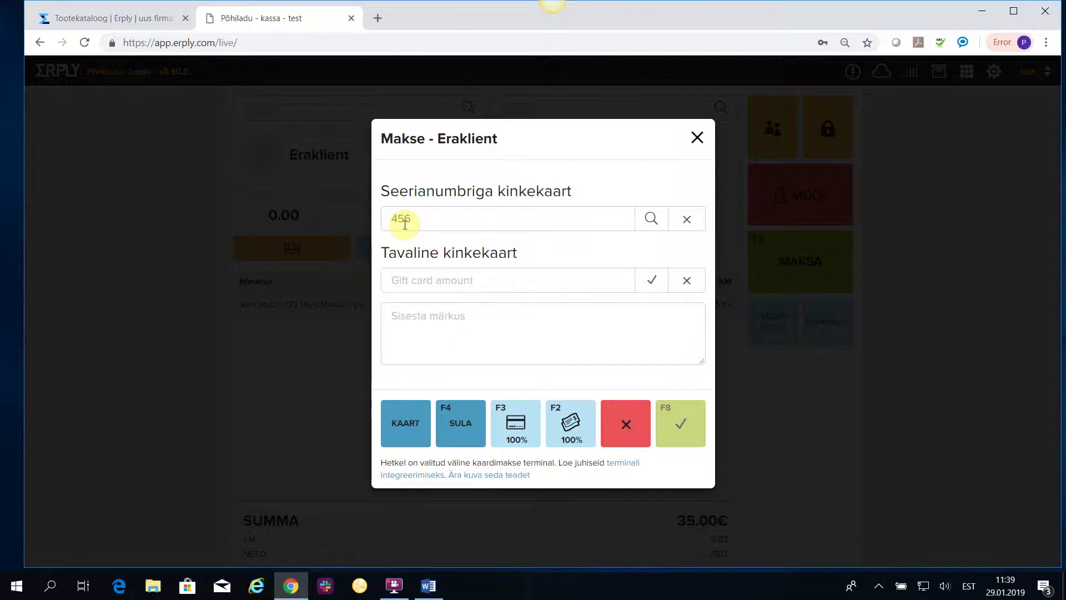
{"action": "left_click", "coordinate": [651, 218]}
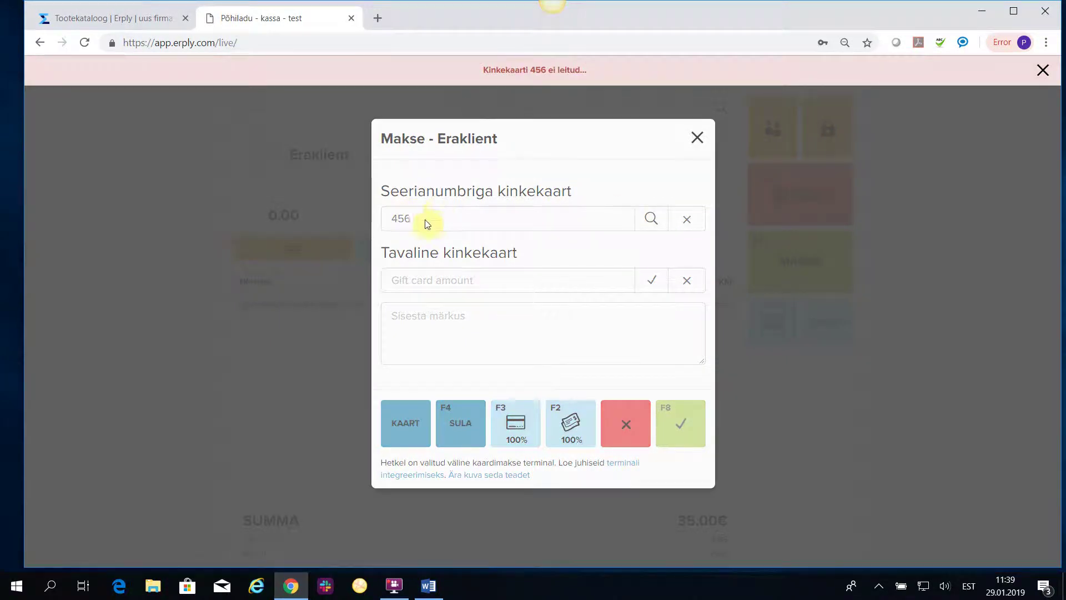
{"action": "left_click", "coordinate": [412, 230]}
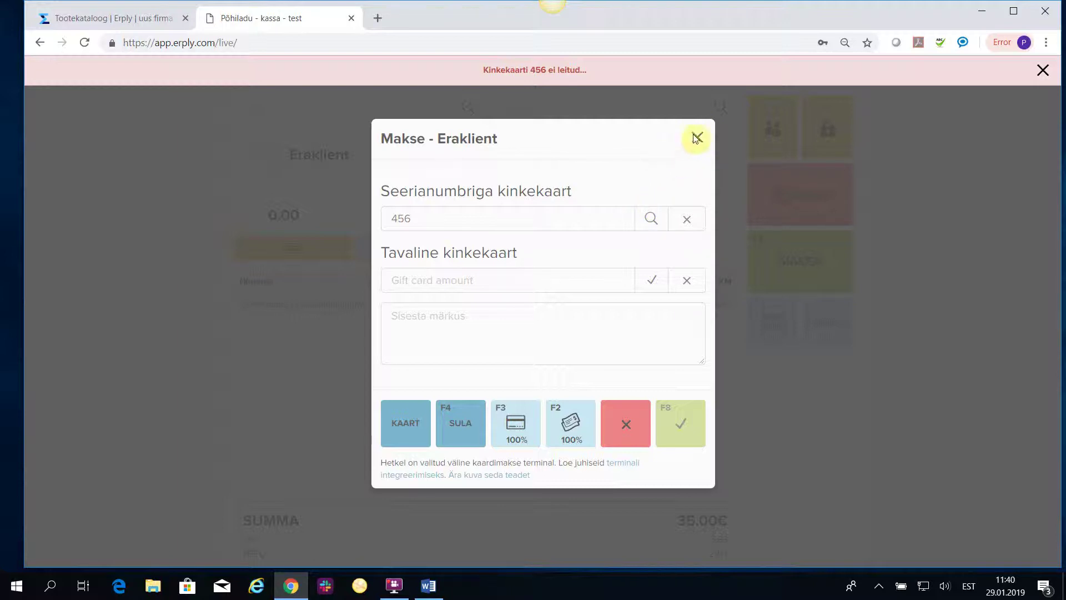
{"action": "left_click", "coordinate": [1044, 73]}
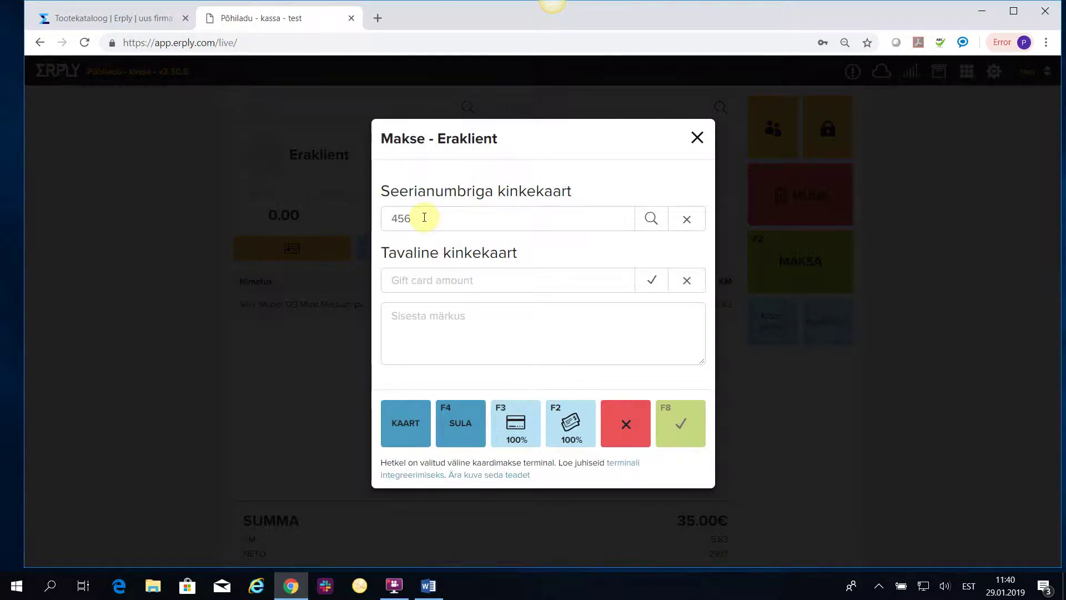
{"action": "left_click_drag", "start_coordinate": [427, 217], "coordinate": [348, 213]}
{"action": "type", "text": "345"}
{"action": "left_click", "coordinate": [651, 218]}
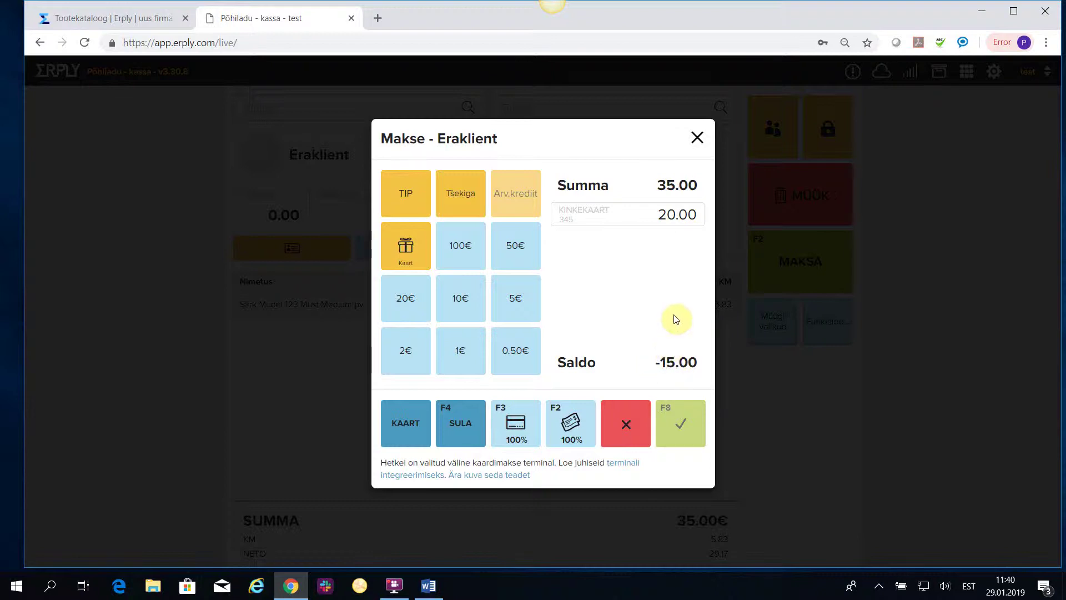
Cover the rest with 20 € cash, giving 5.00€ change, and finish without a printed receipt.
{"action": "left_click", "coordinate": [404, 303]}
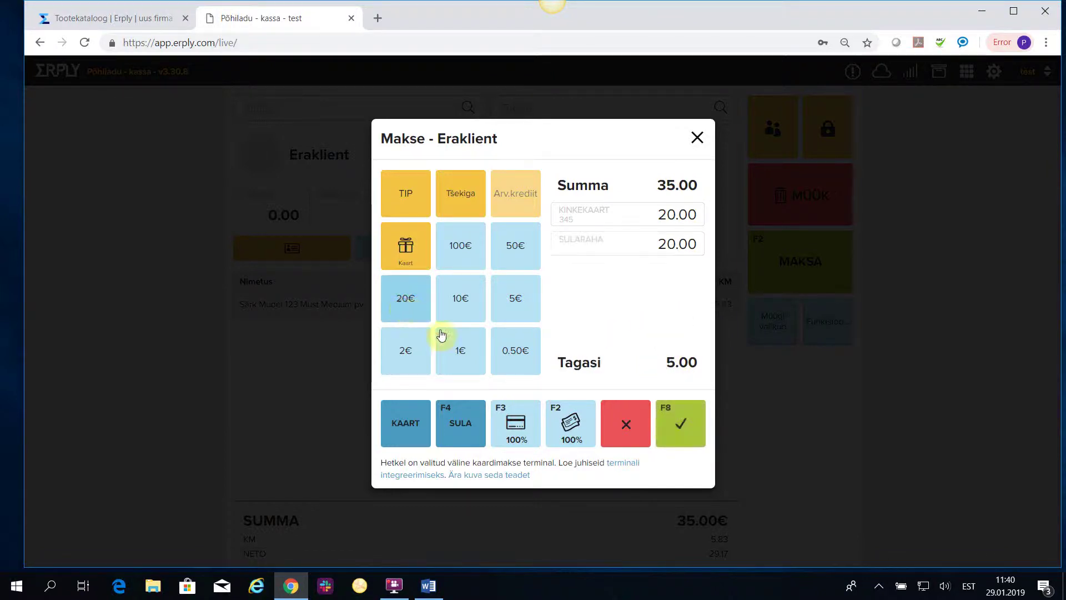
{"action": "left_click", "coordinate": [670, 426]}
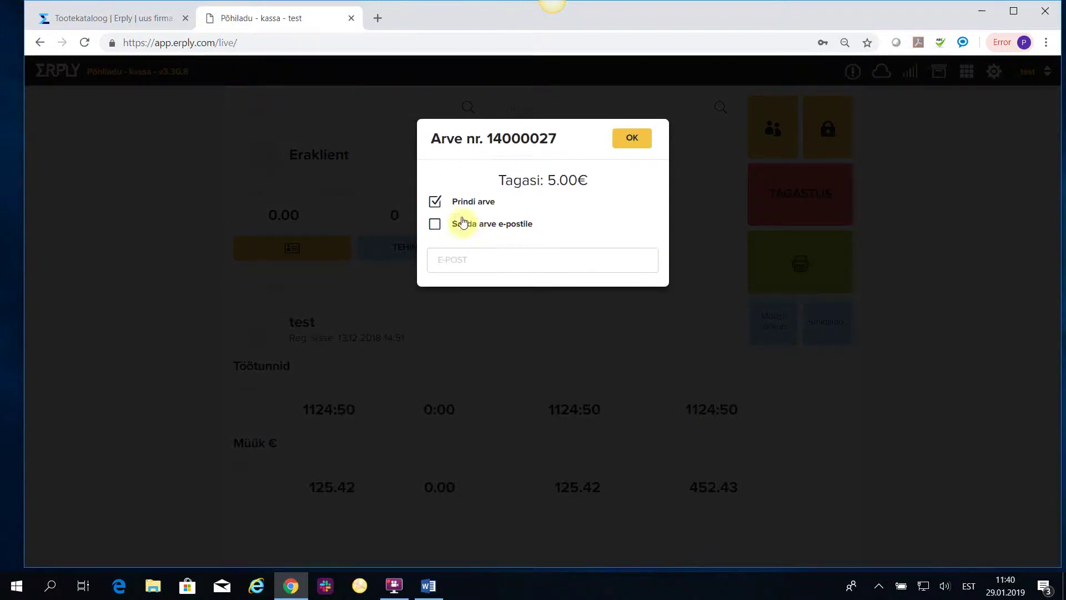
{"action": "left_click", "coordinate": [437, 202]}
{"action": "left_click", "coordinate": [631, 137]}
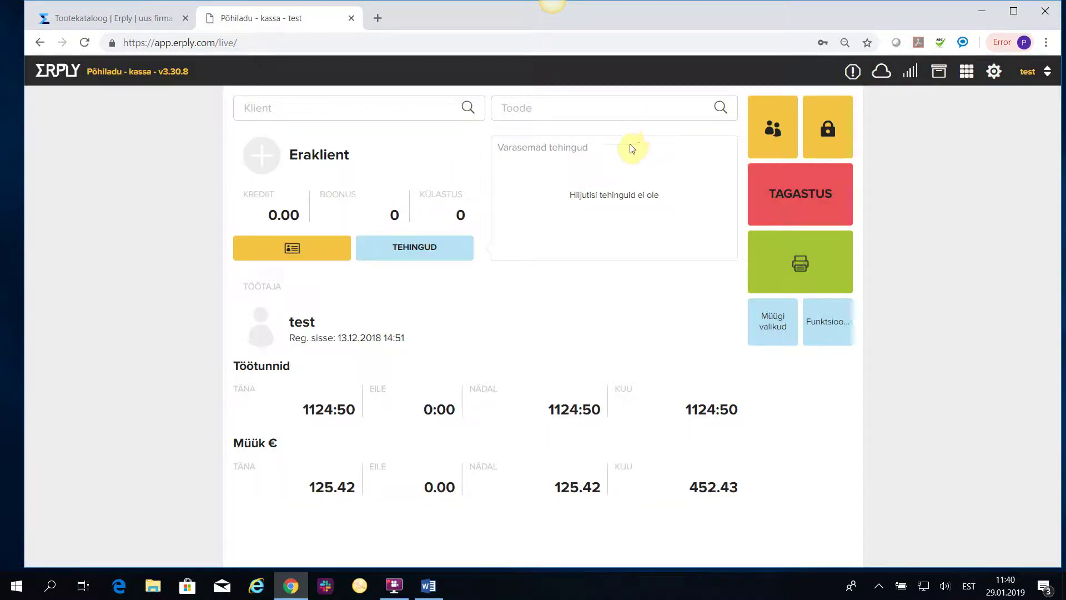
{"action": "left_click", "coordinate": [842, 324]}
{"action": "left_click", "coordinate": [624, 247]}
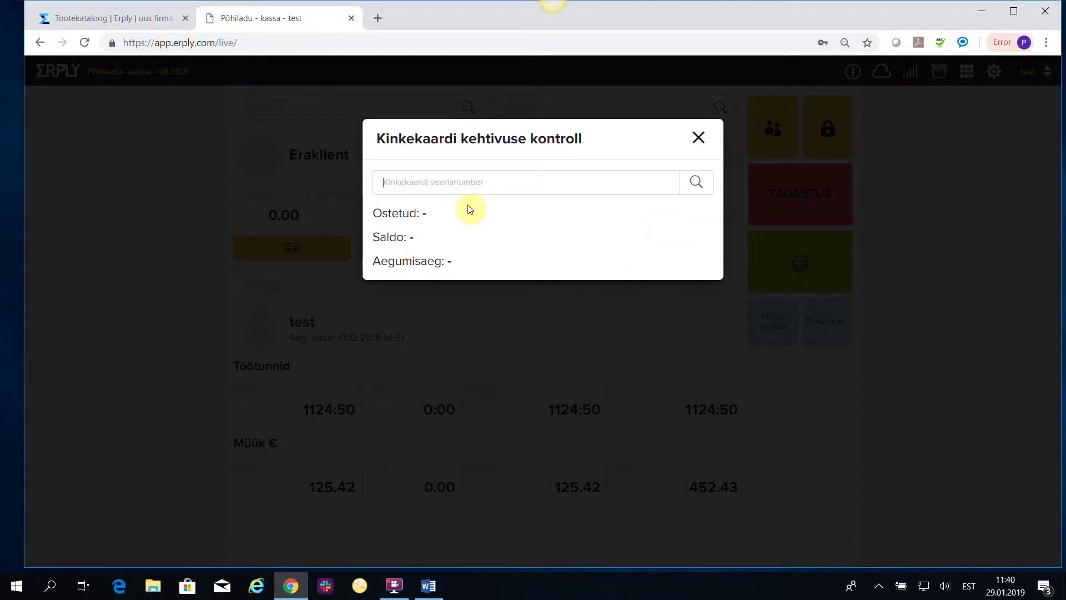
{"action": "type", "text": "345"}
{"action": "left_click", "coordinate": [696, 181]}
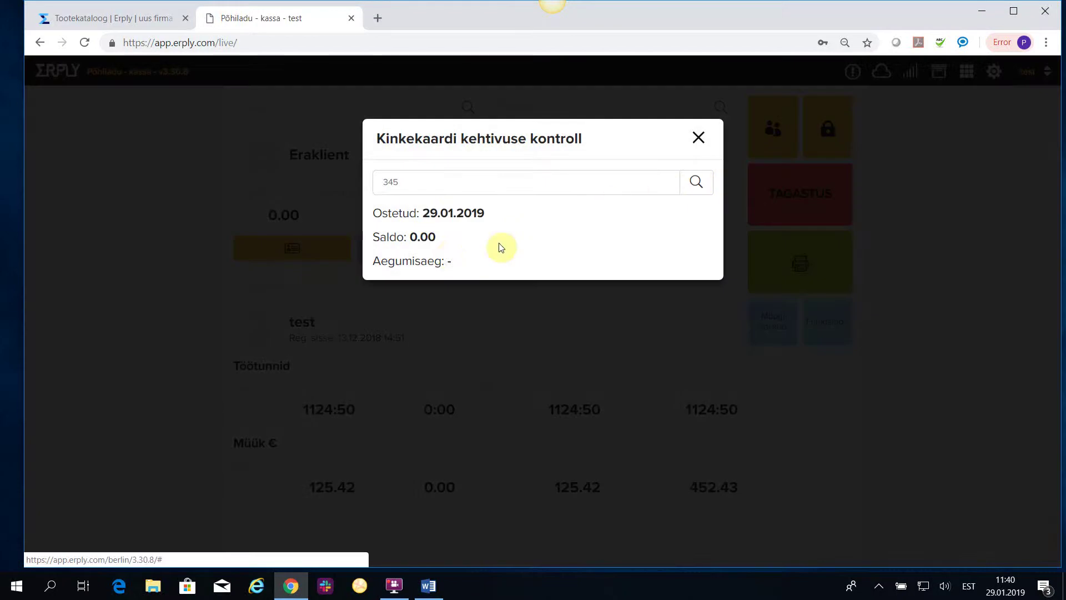
{"action": "left_click", "coordinate": [699, 138]}
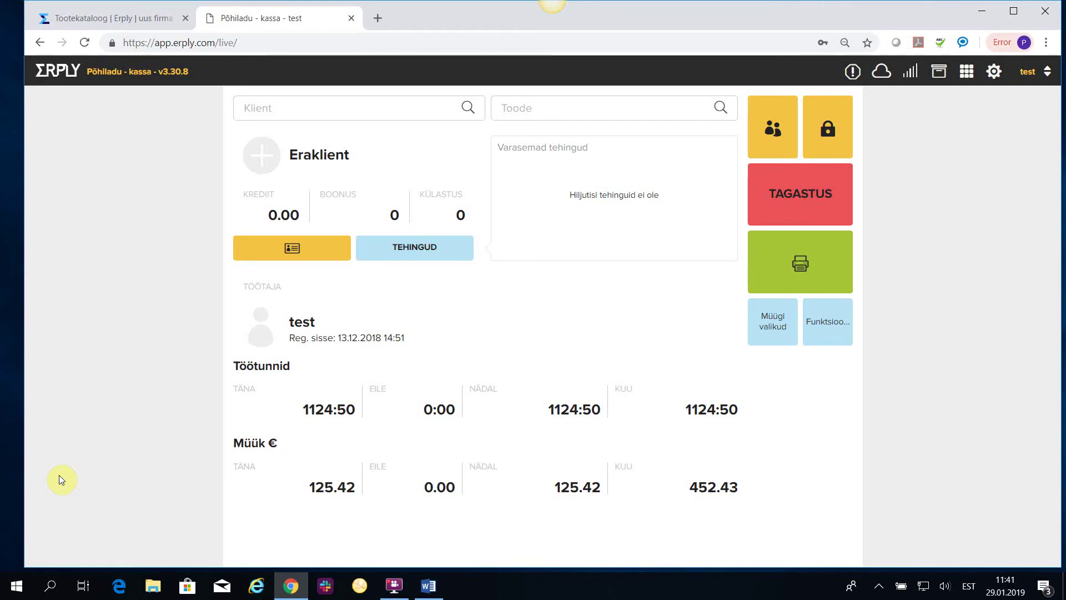
{"action": "left_click", "coordinate": [394, 585]}
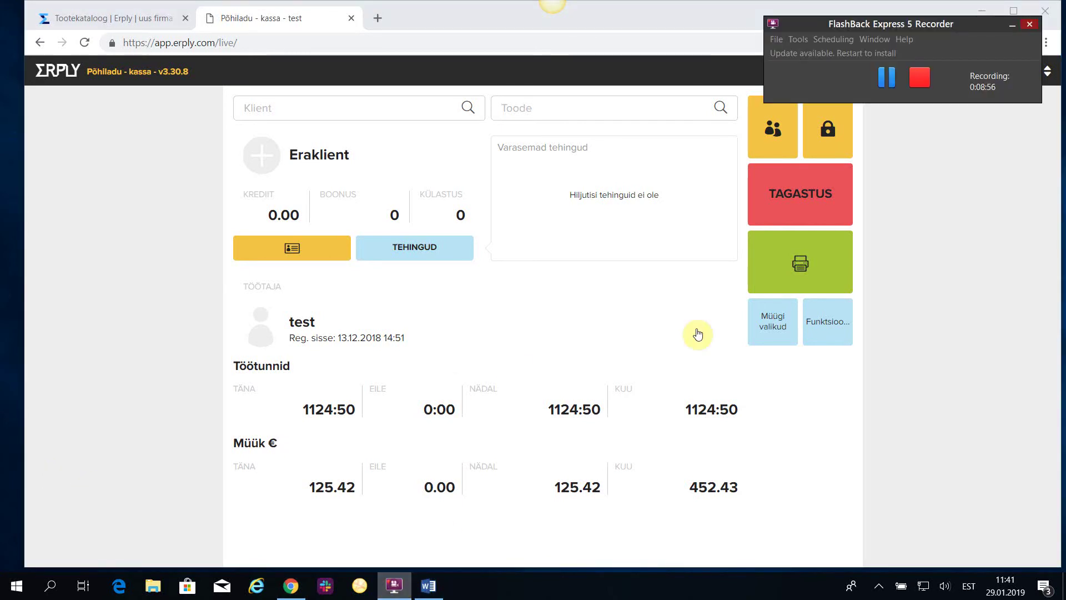